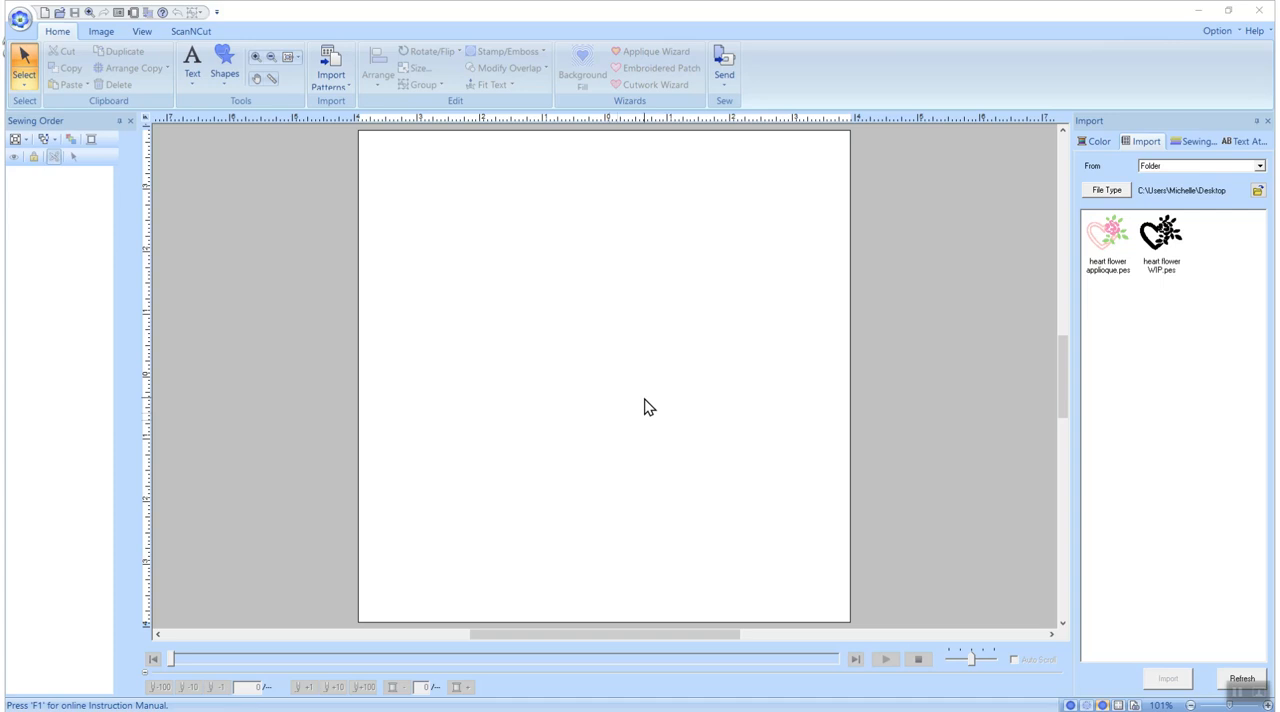
Import the vector file "file 3" from the Silhouette-Heart-with-Flower-SVG folder into the empty design page
click(1064, 276)
drag(1061, 337, 1061, 379)
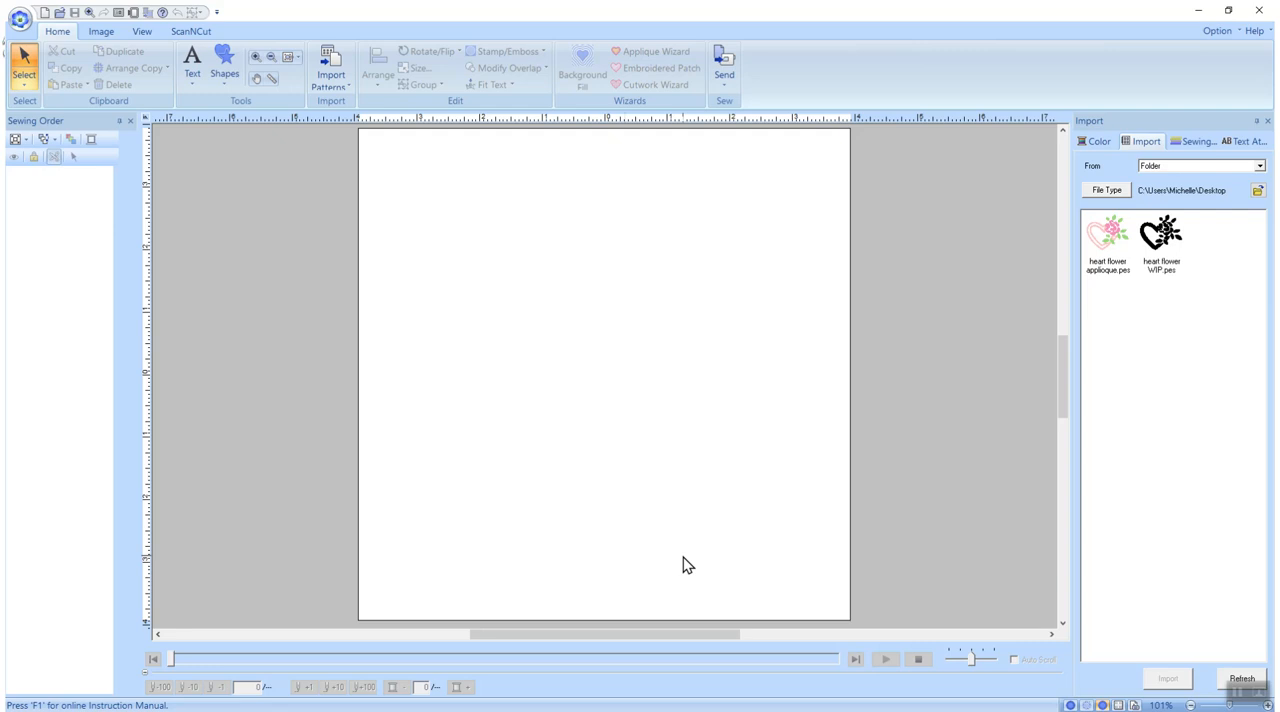
click(347, 67)
click(362, 184)
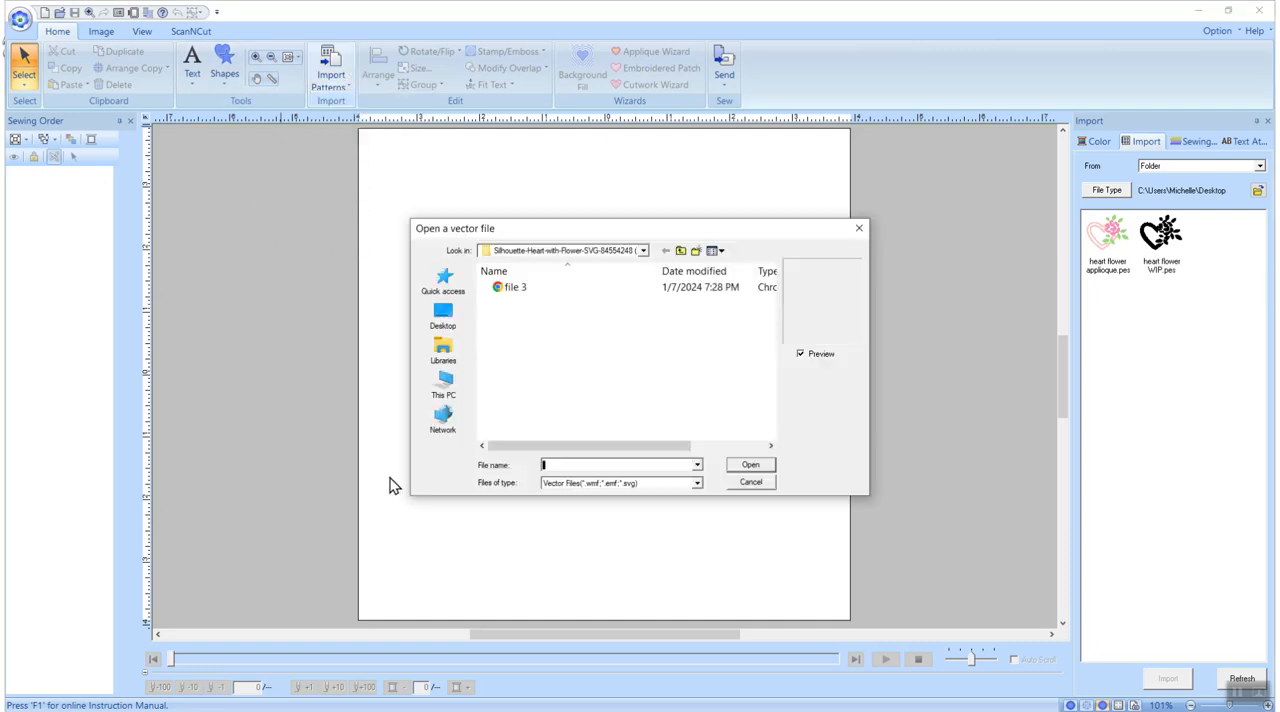
click(511, 288)
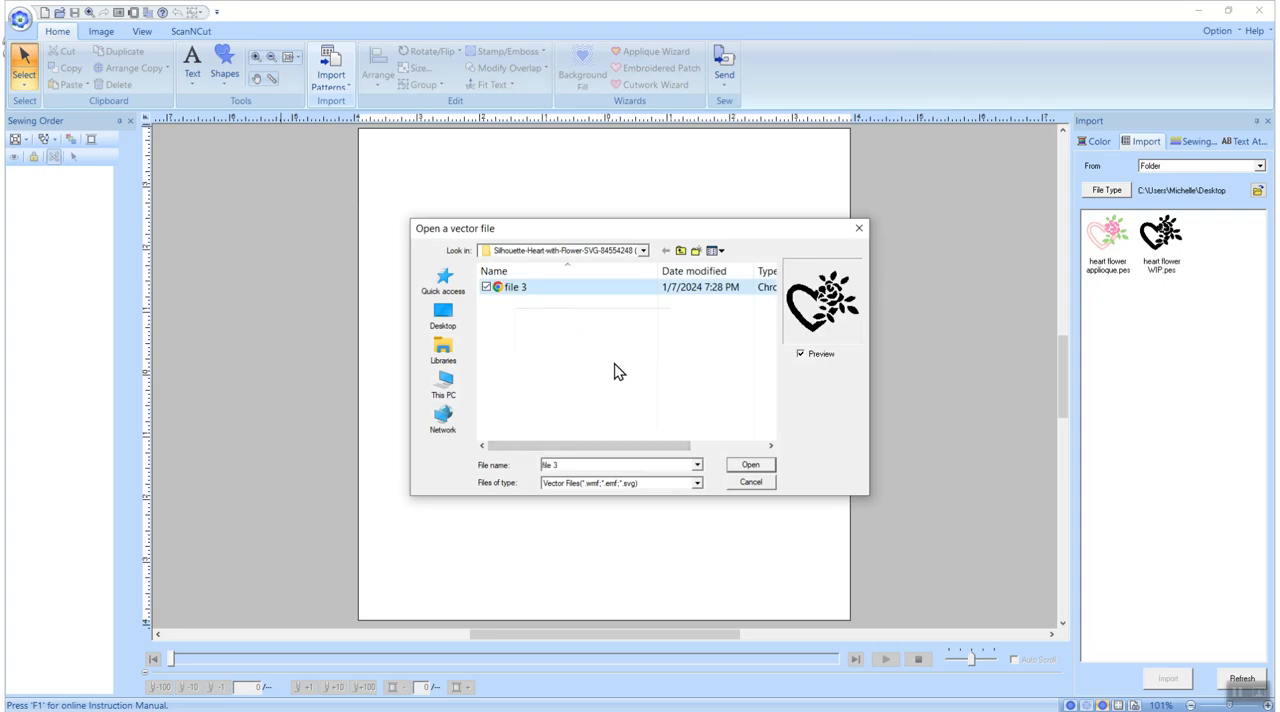
click(750, 467)
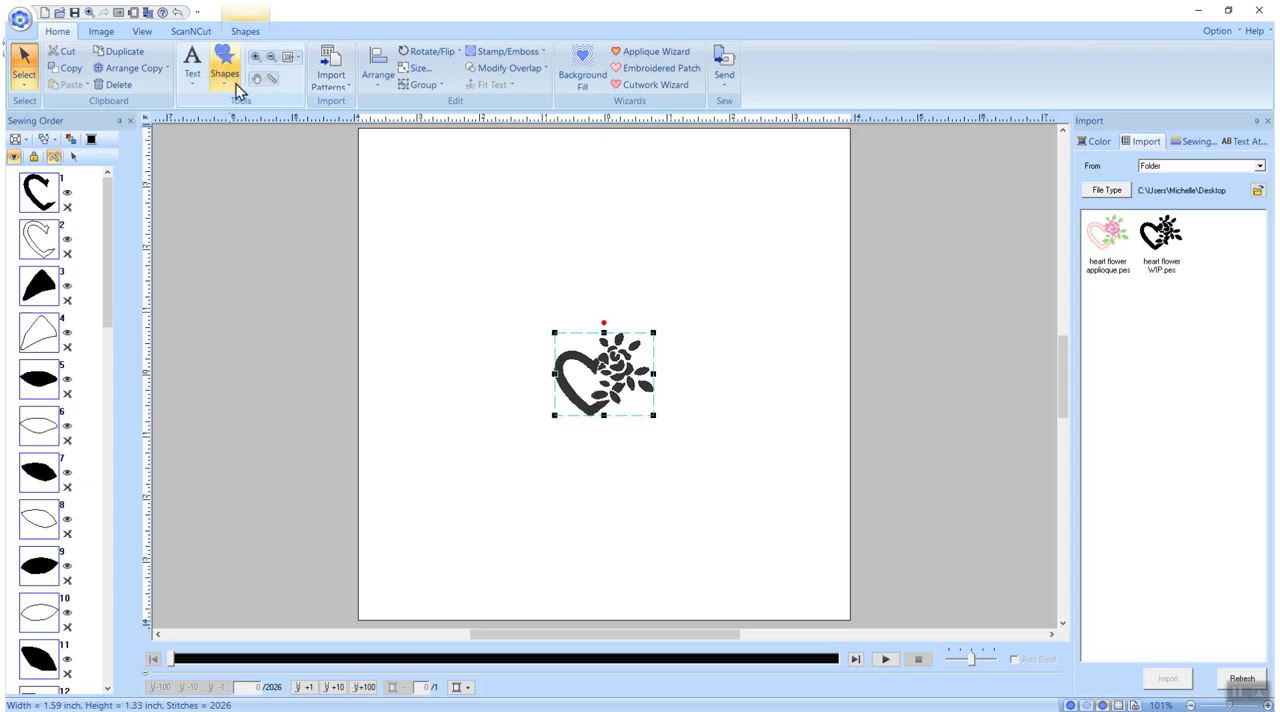
Resize the imported heart and flower design to a width of 6.00 inches, maintaining its aspect ratio
click(416, 68)
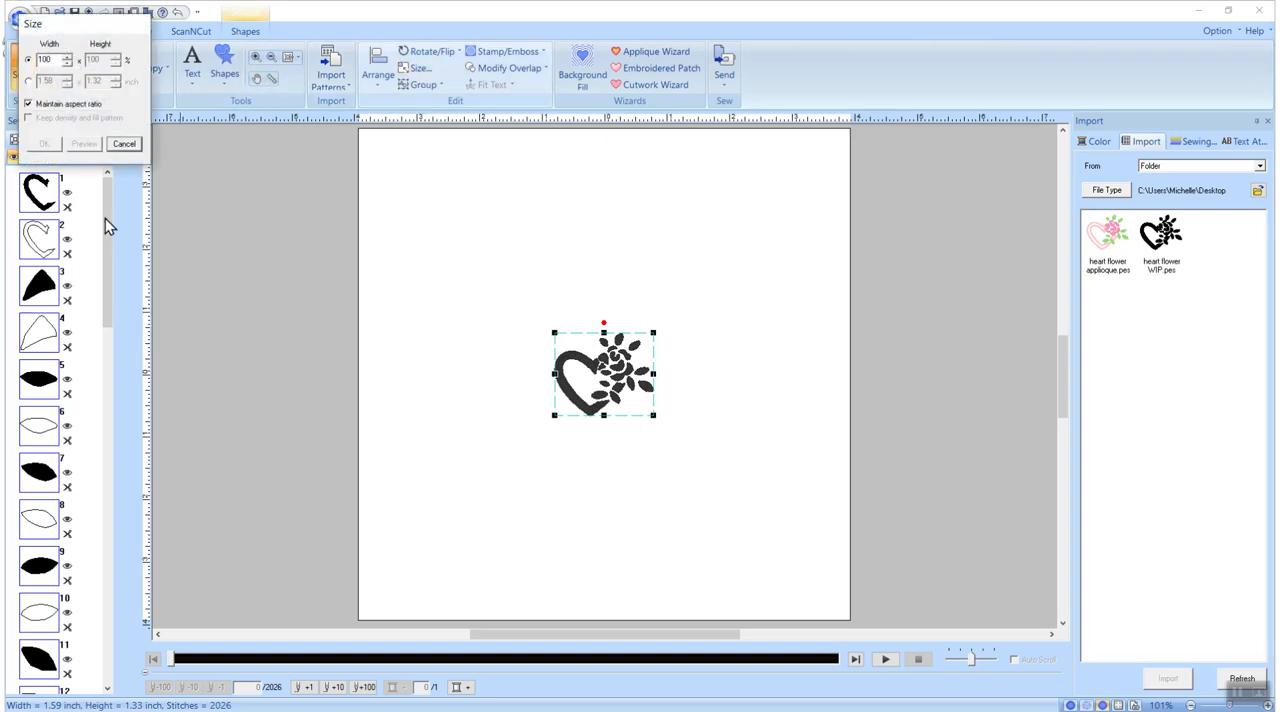
click(28, 81)
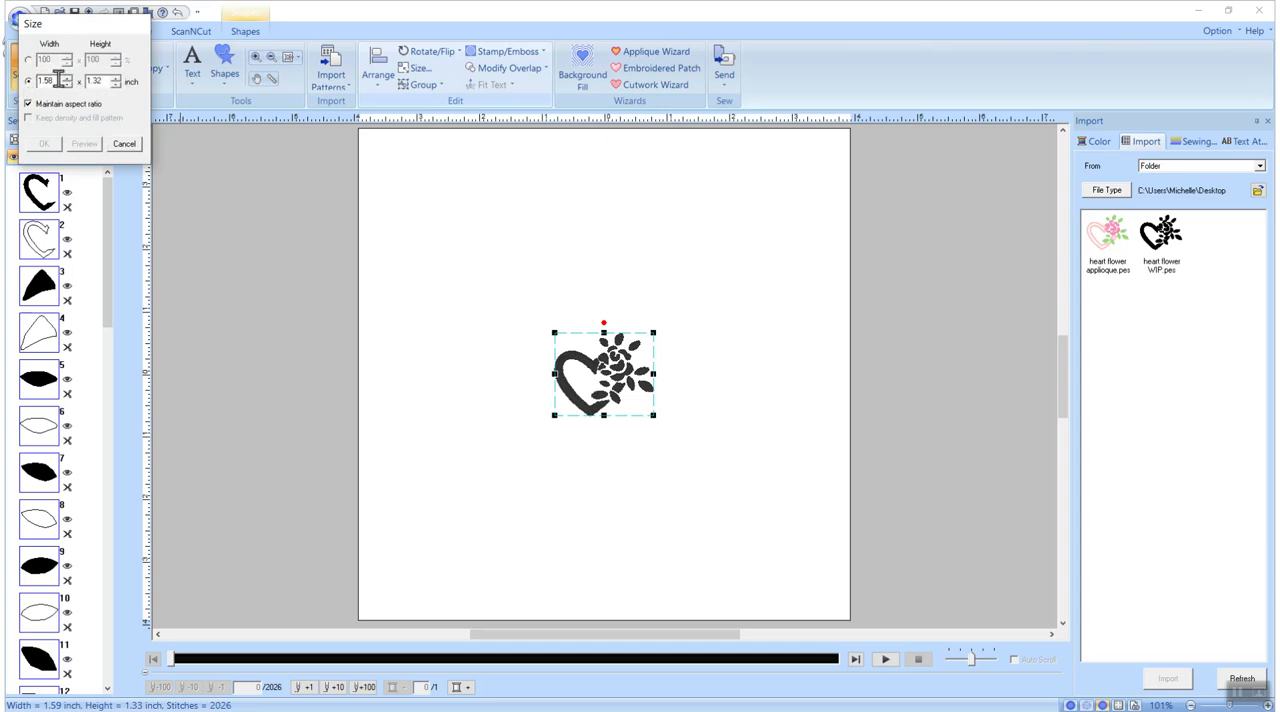
double_click(46, 81)
text(6.00)
key(Return)
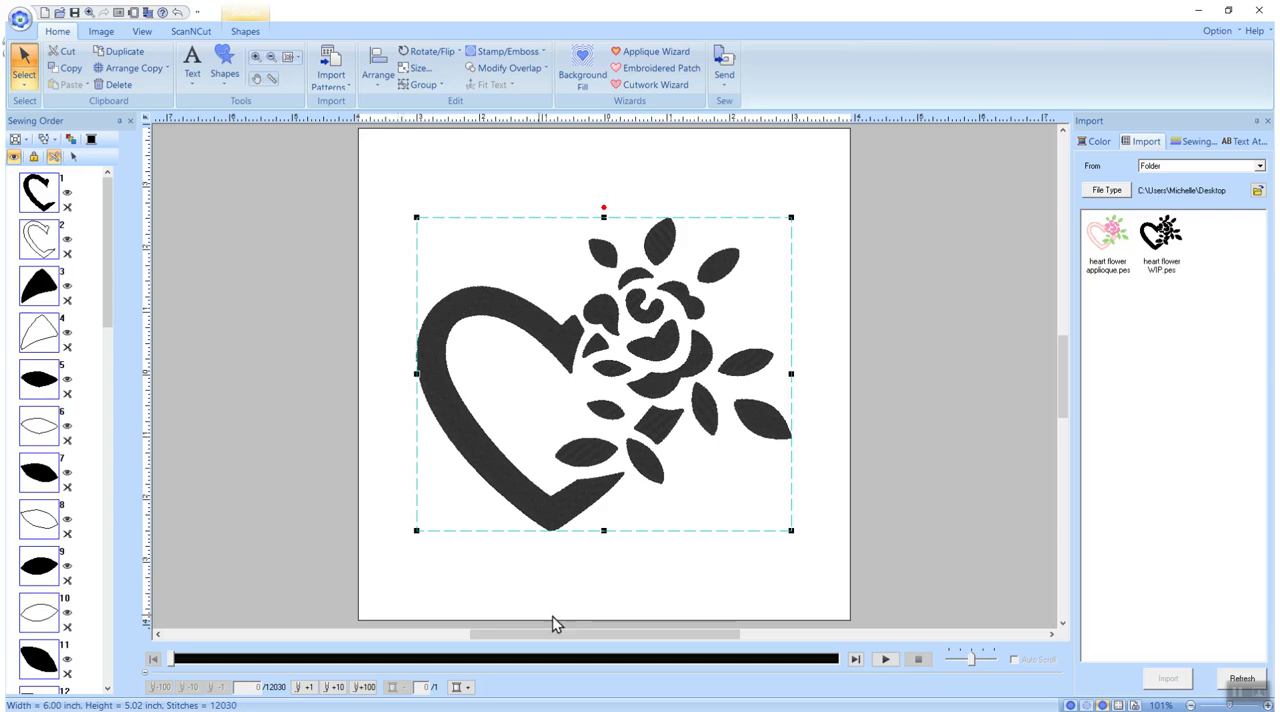
Set the region sewing type of the whole heart and flower design to Not Sewn (Region)
click(240, 33)
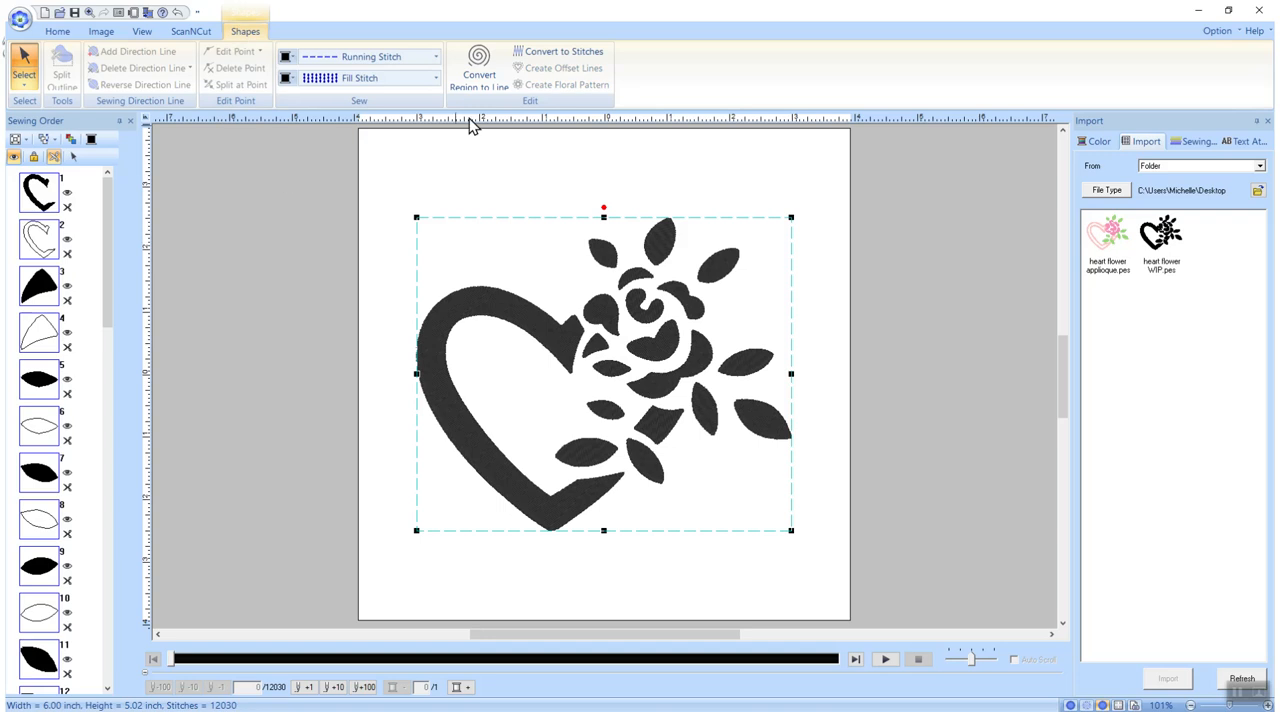
click(437, 78)
scroll(362, 116, up, 1)
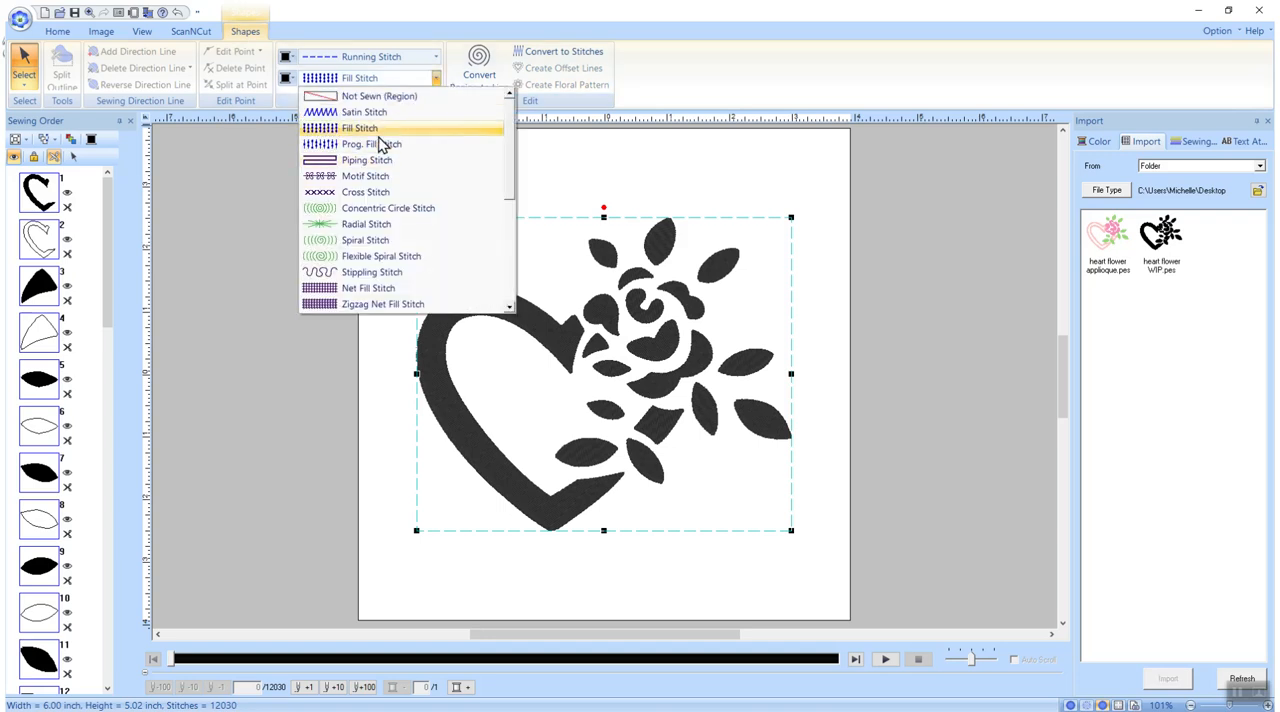
click(370, 95)
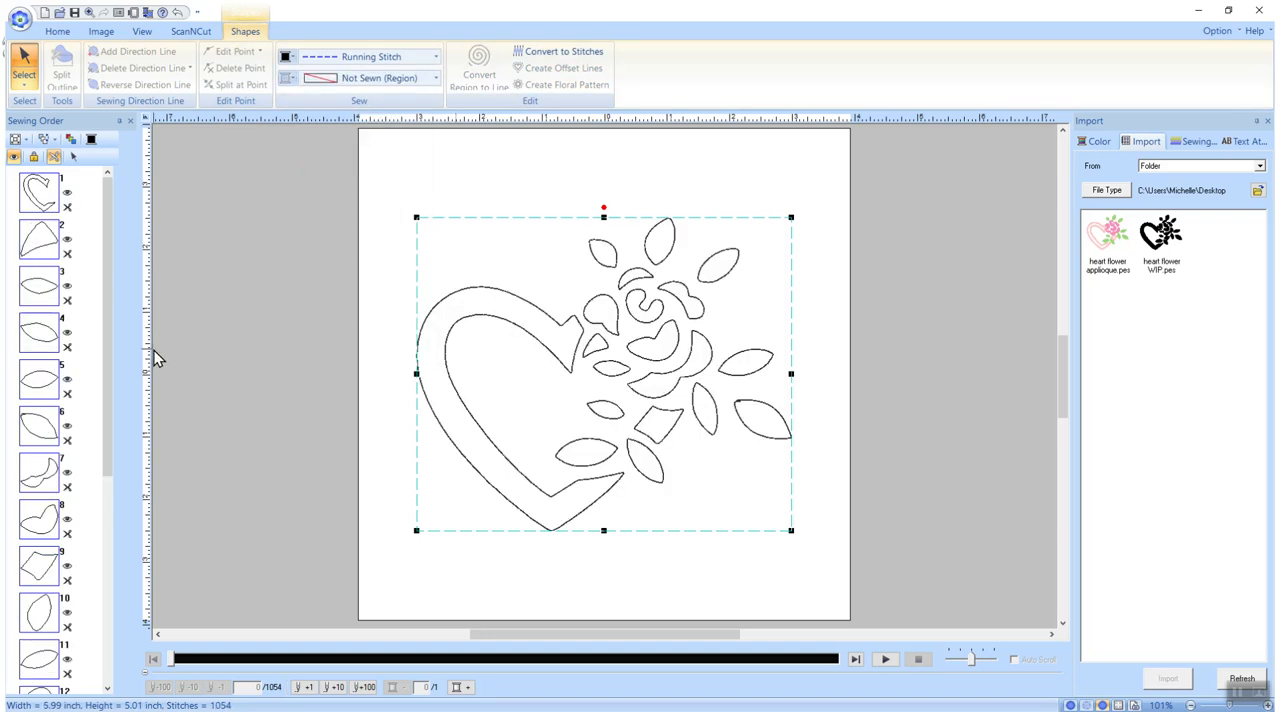
Move the diamond-shaped piece below the rose to second place in the sewing order, directly after the heart
click(81, 414)
click(41, 244)
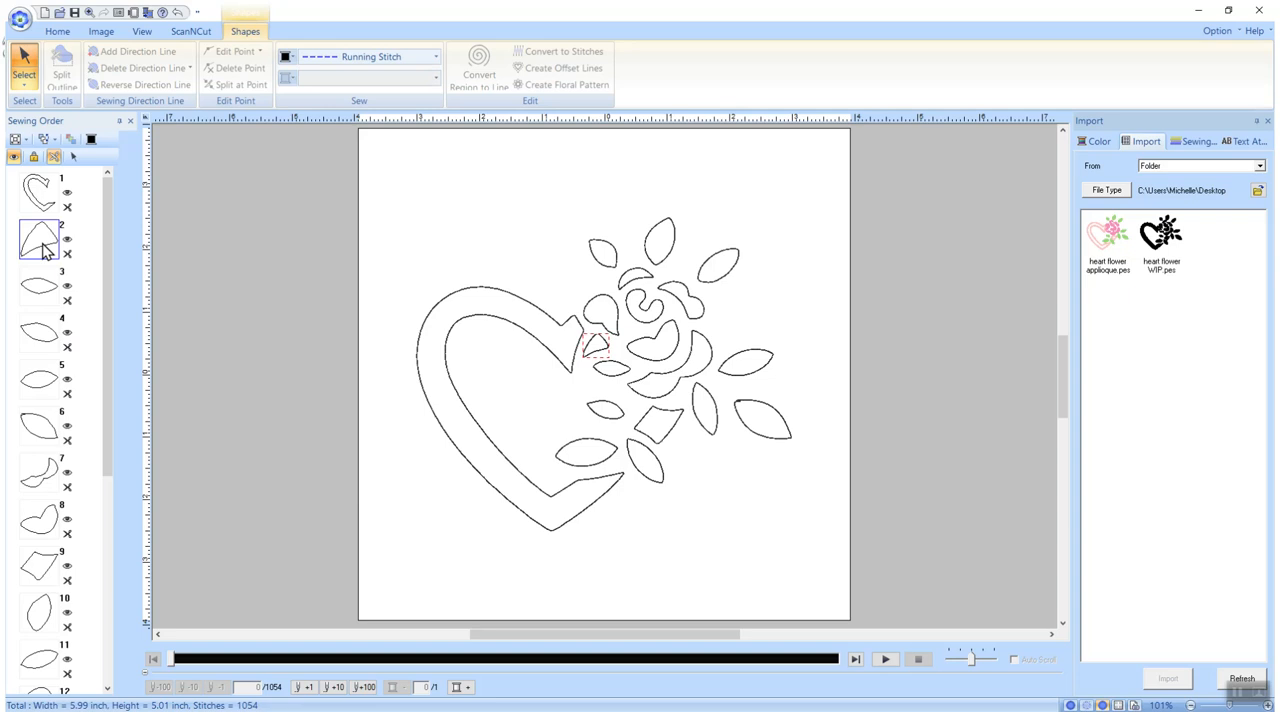
click(33, 200)
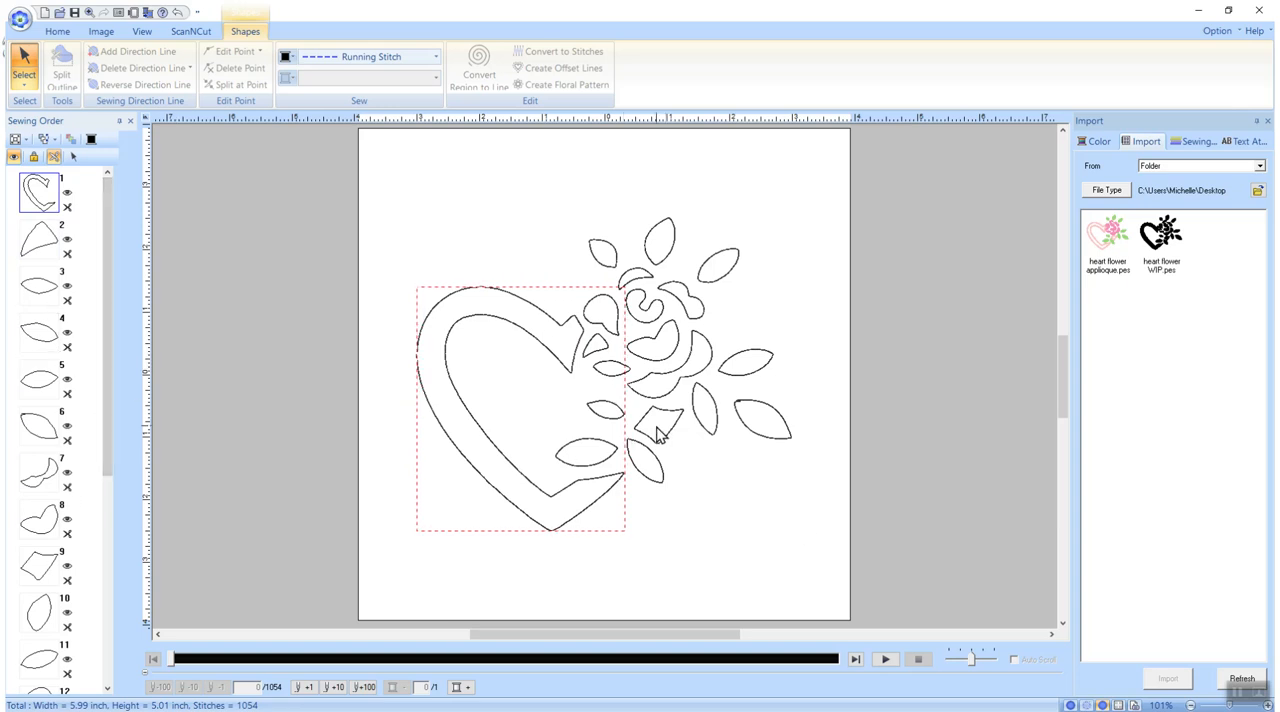
drag(106, 291, 107, 342)
click(40, 470)
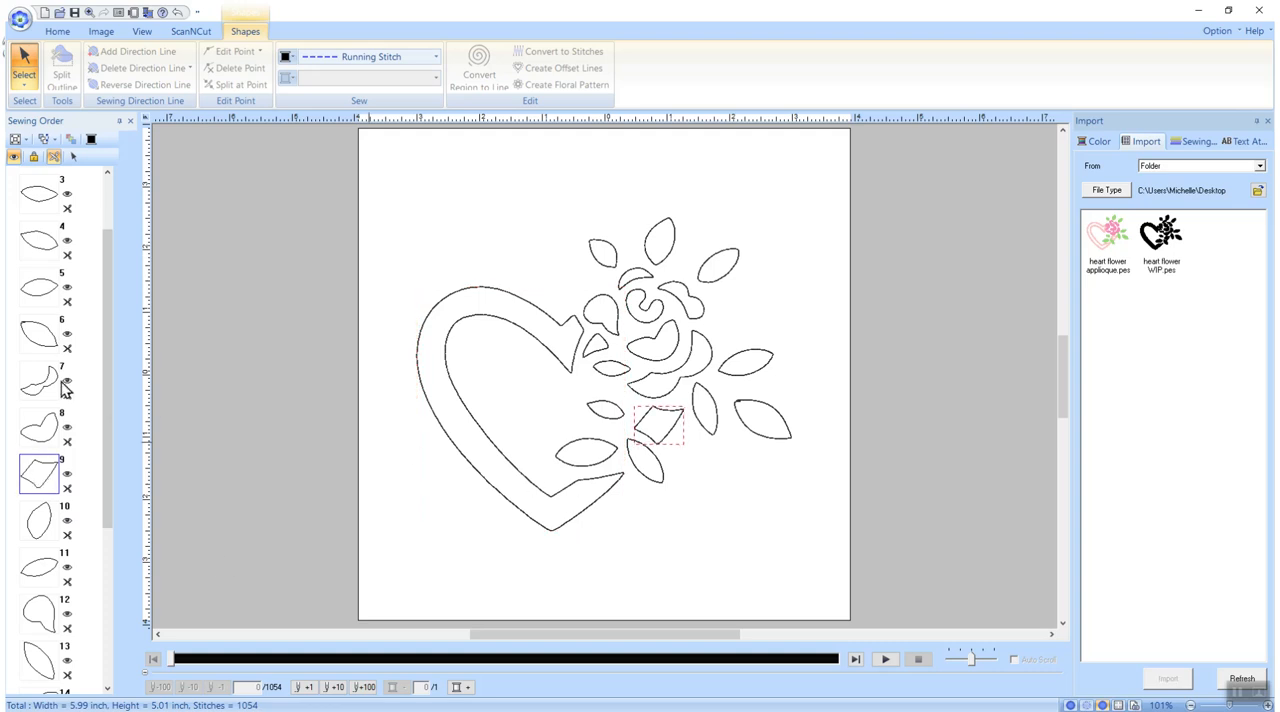
drag(23, 478, 45, 215)
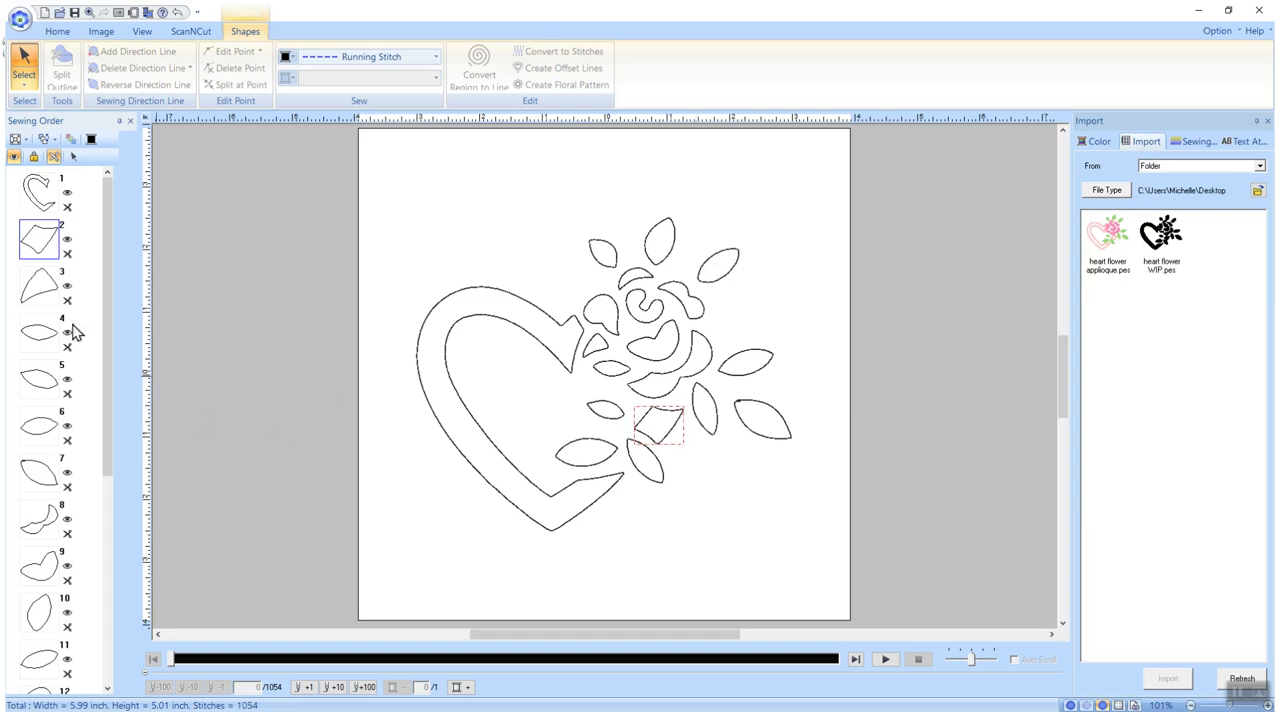
Select the nine leaf shapes around the rose and move them together to the end of the sewing order
click(40, 290)
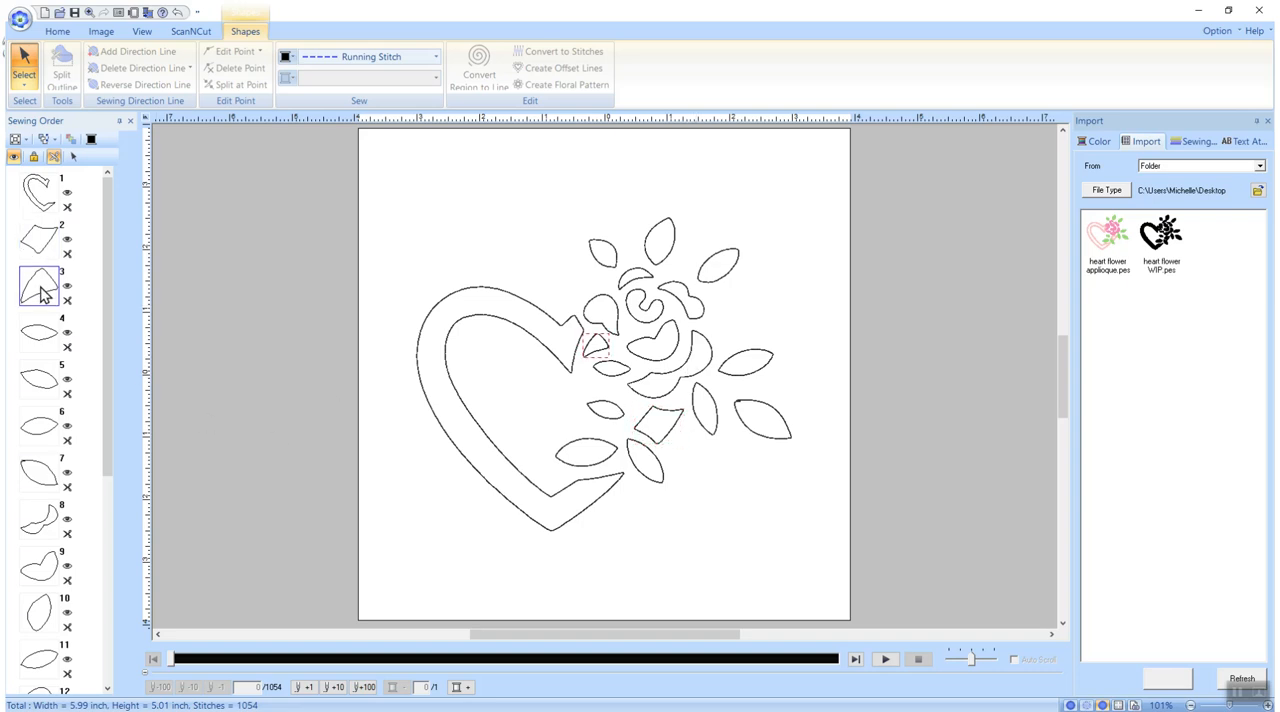
click(46, 342)
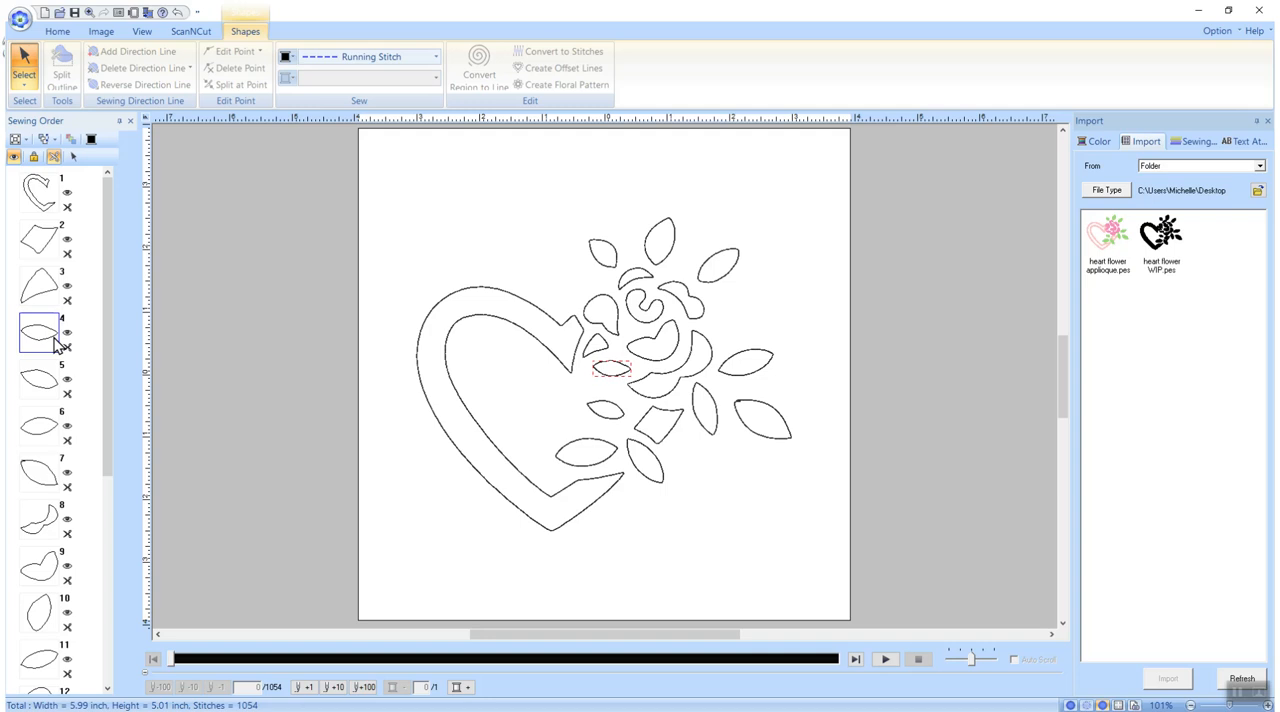
click(48, 386)
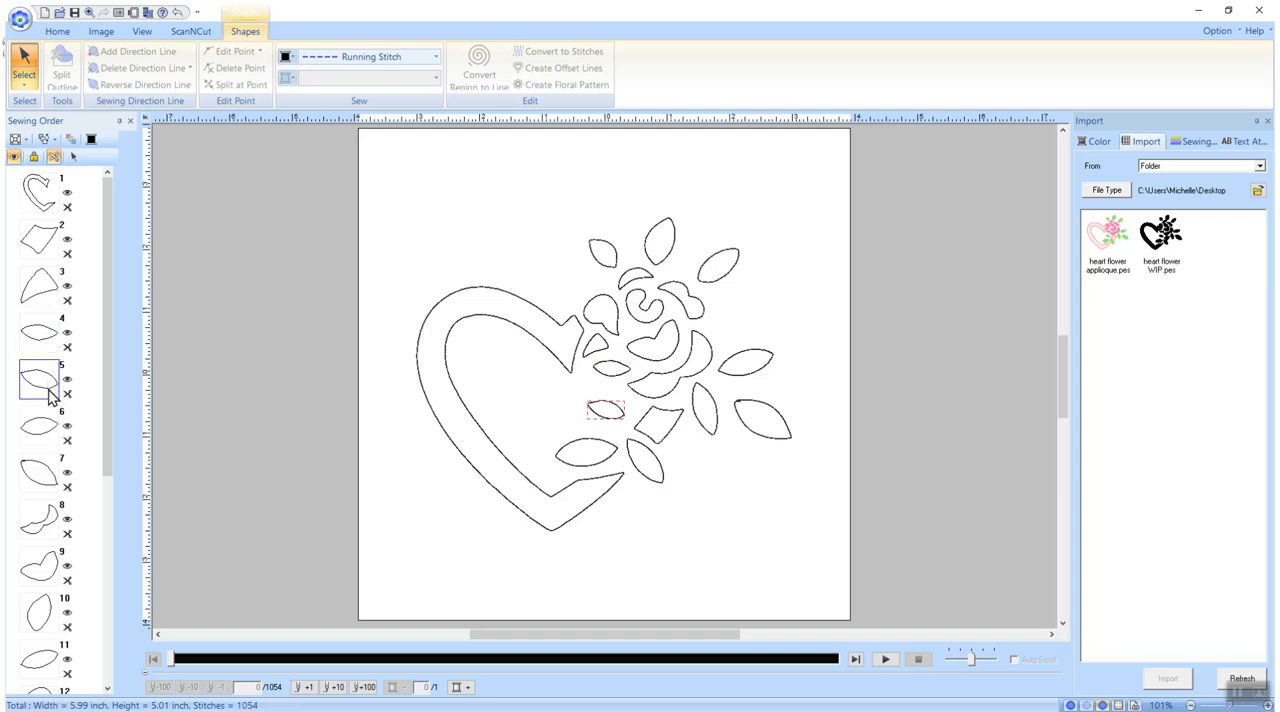
click(40, 432)
click(38, 476)
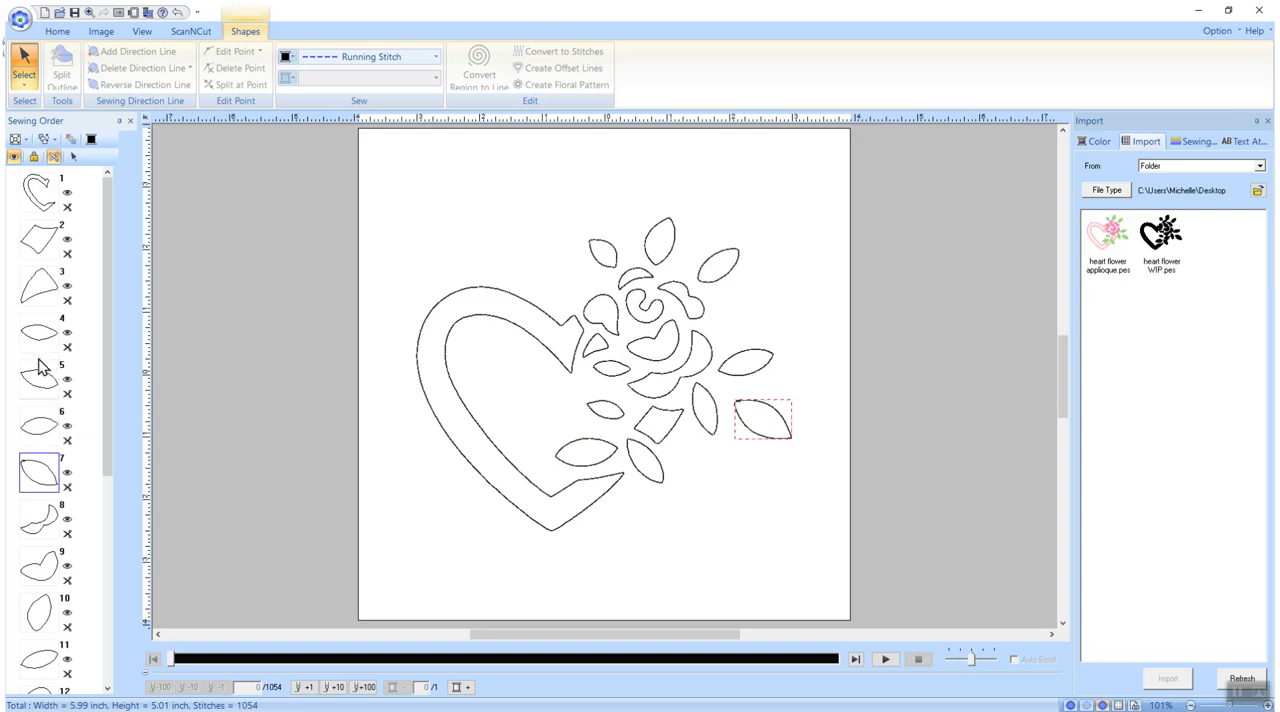
click(40, 390)
ctrl+click(40, 430)
ctrl+click(42, 470)
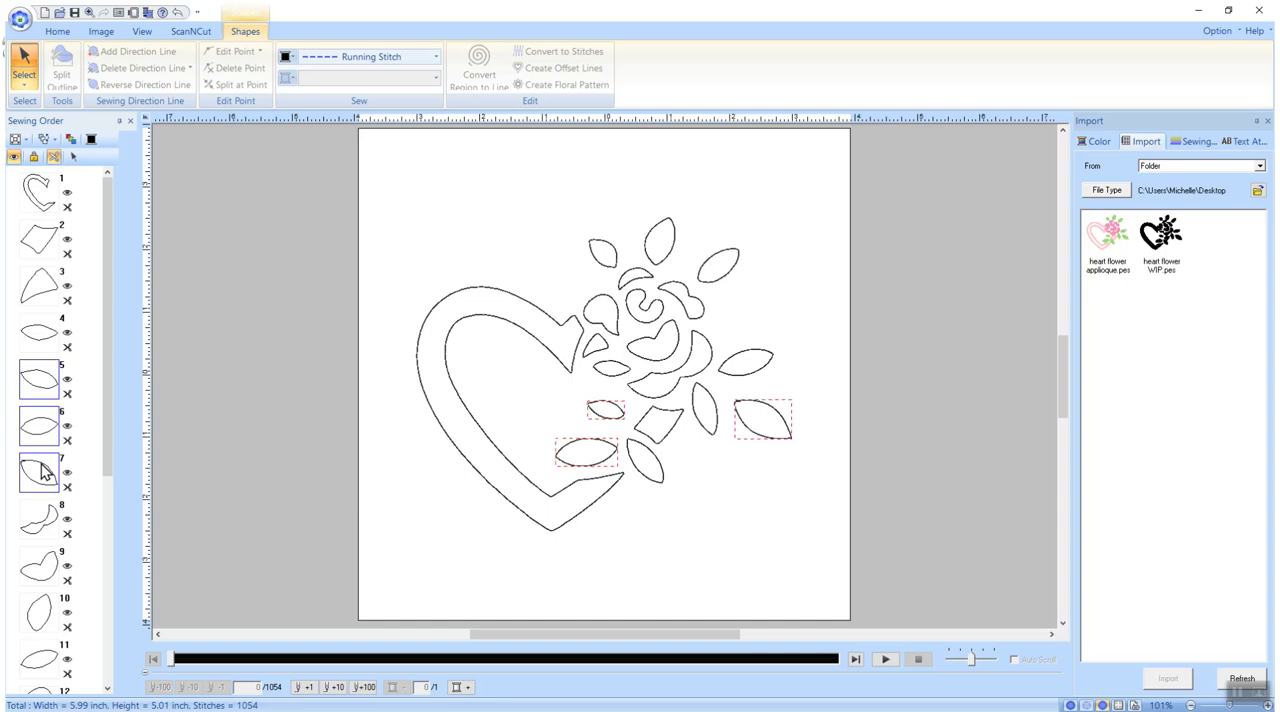
ctrl+click(40, 618)
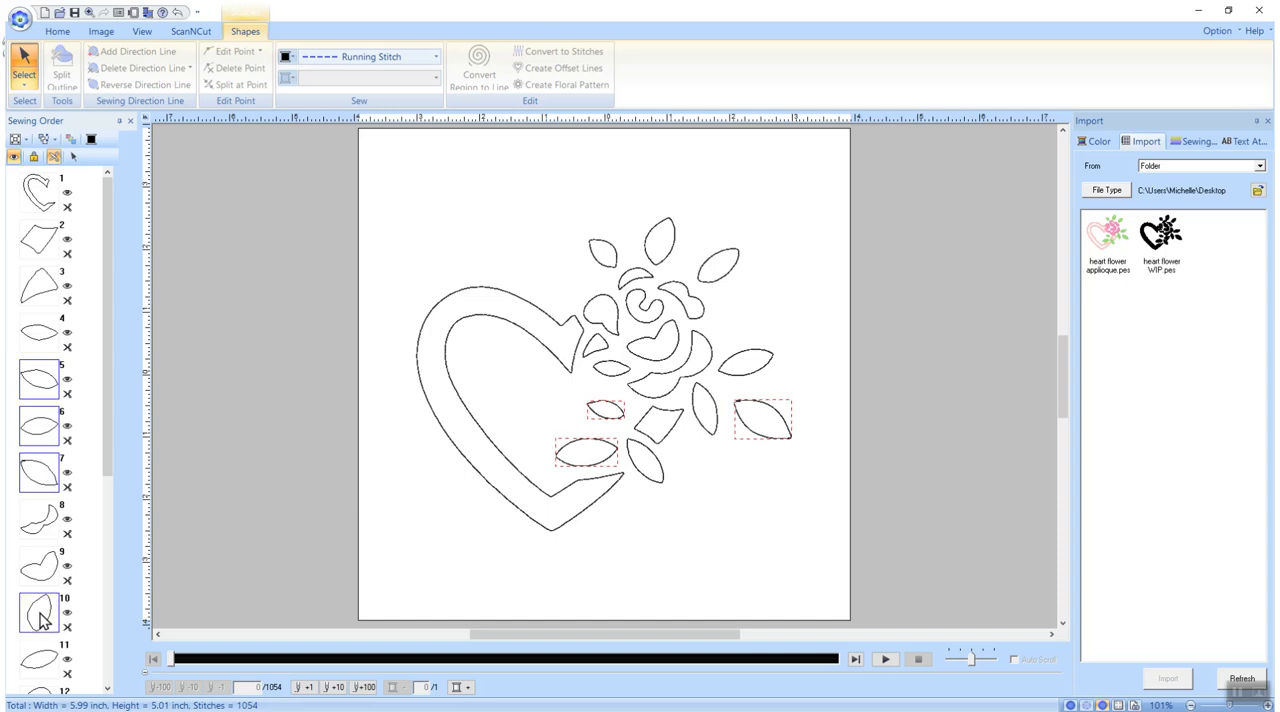
ctrl+click(45, 668)
drag(114, 448, 103, 595)
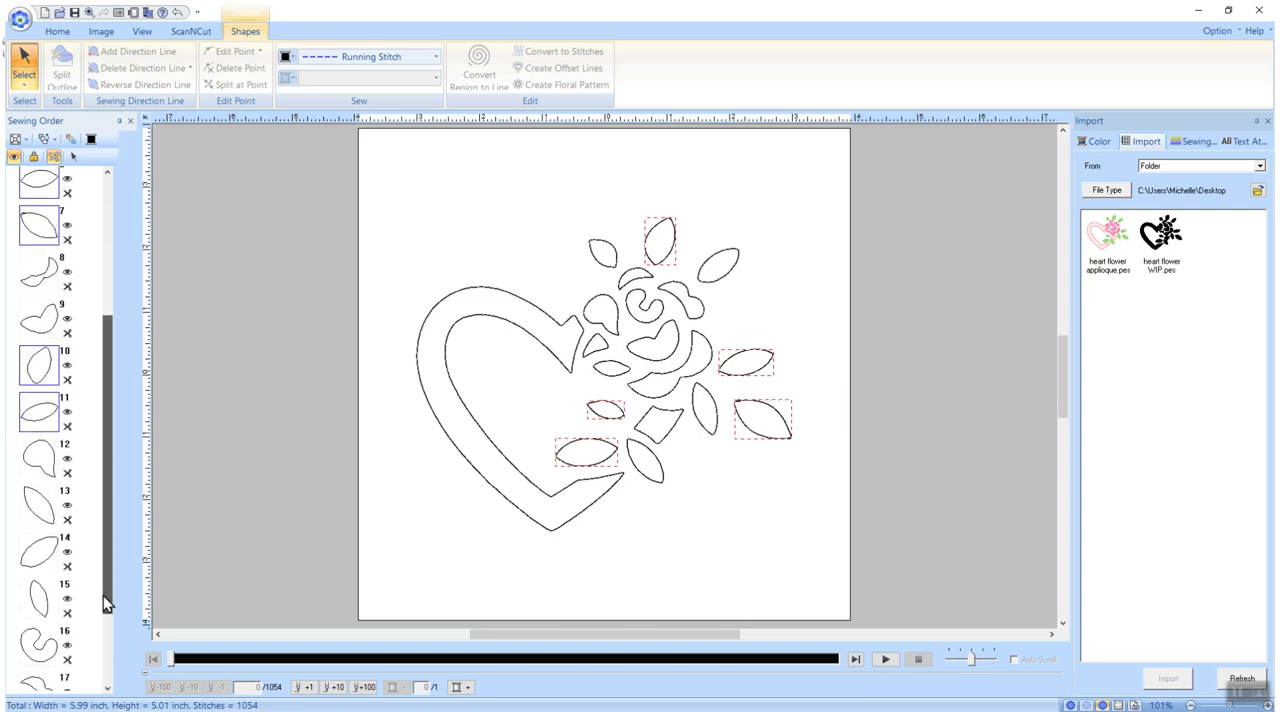
ctrl+click(32, 510)
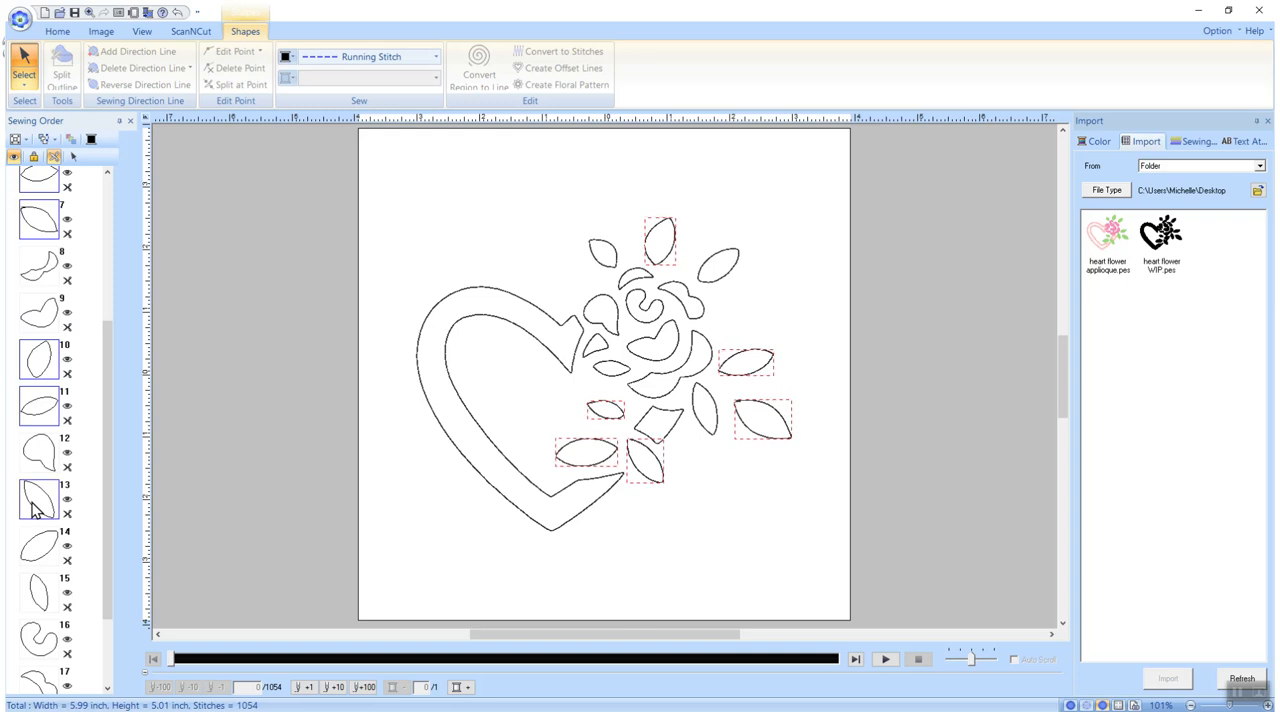
ctrl+click(35, 550)
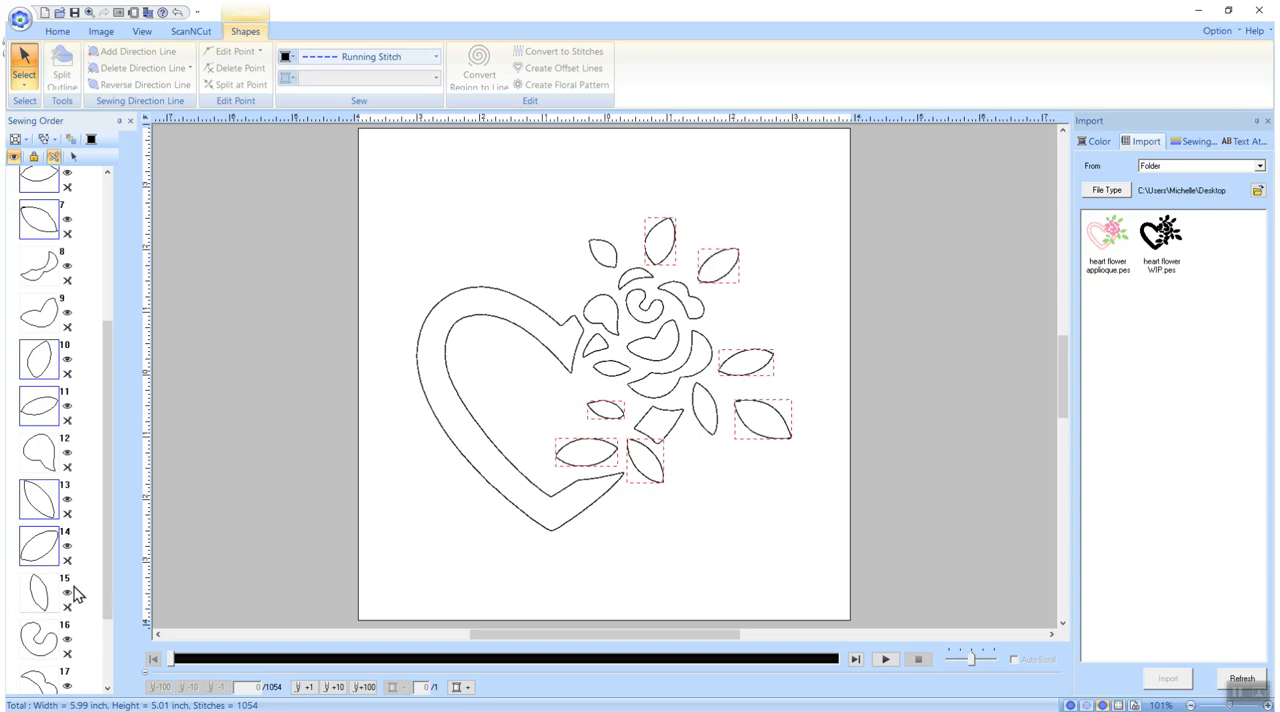
ctrl+click(40, 592)
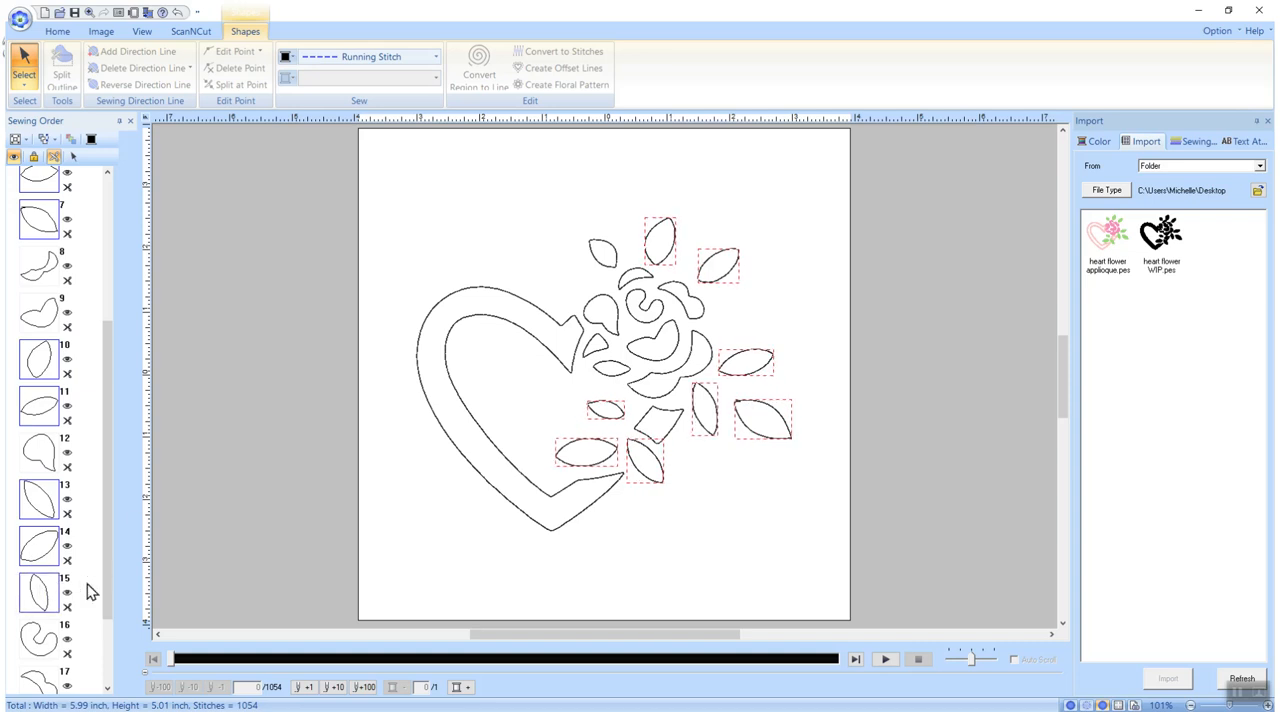
drag(110, 485, 102, 581)
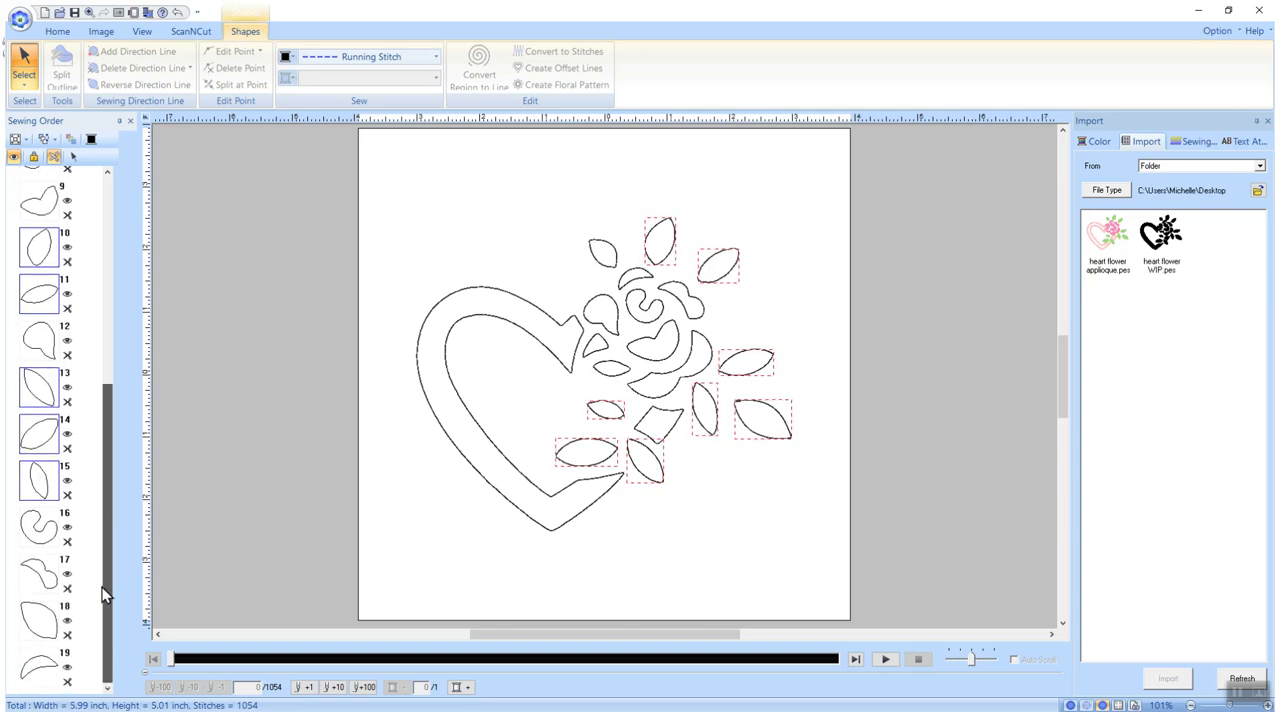
ctrl+click(52, 628)
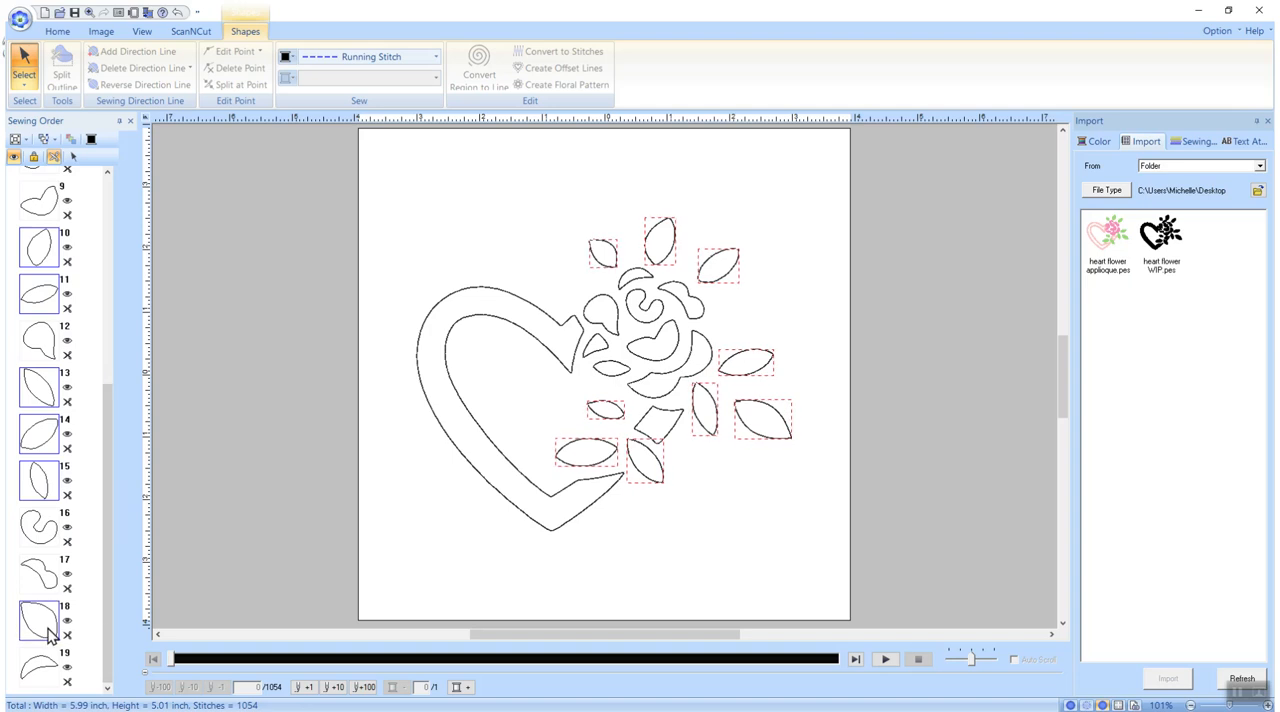
ctrl+click(36, 677)
drag(42, 633, 41, 704)
Select the whole design and play the stitch simulation to check its sewing sequence
drag(106, 445, 109, 306)
click(435, 518)
key(ctrl+a)
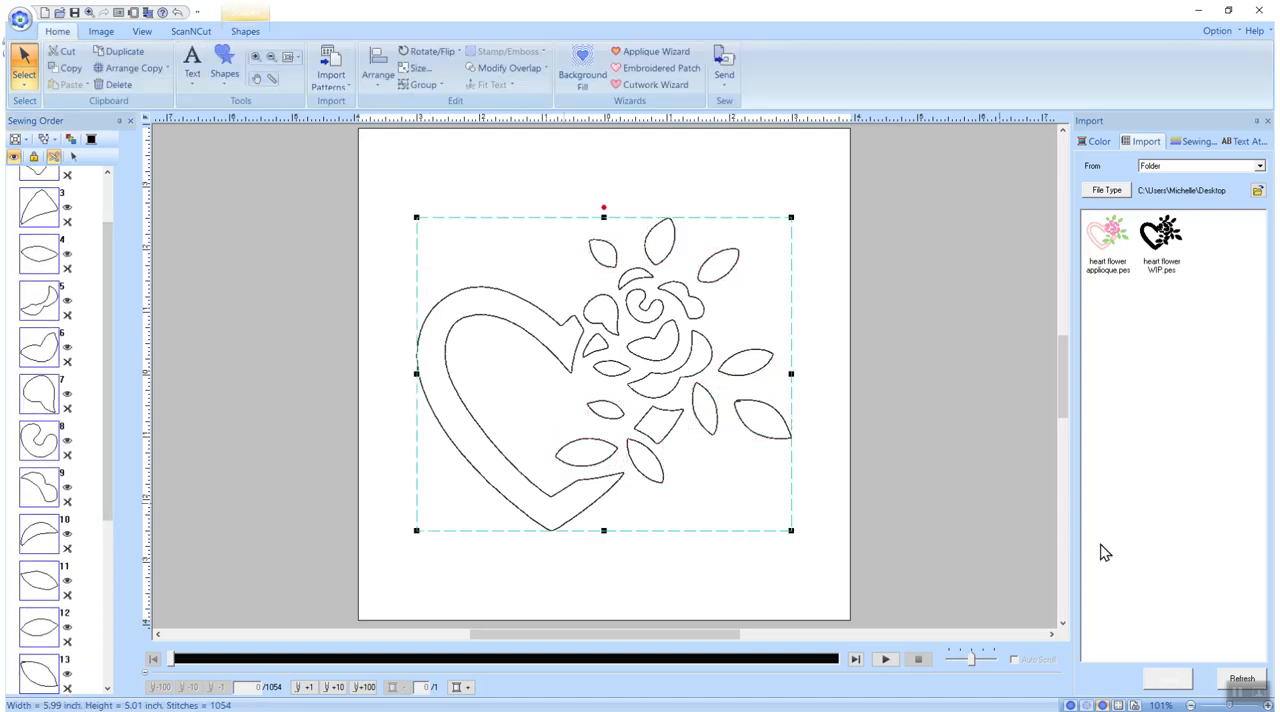
click(886, 660)
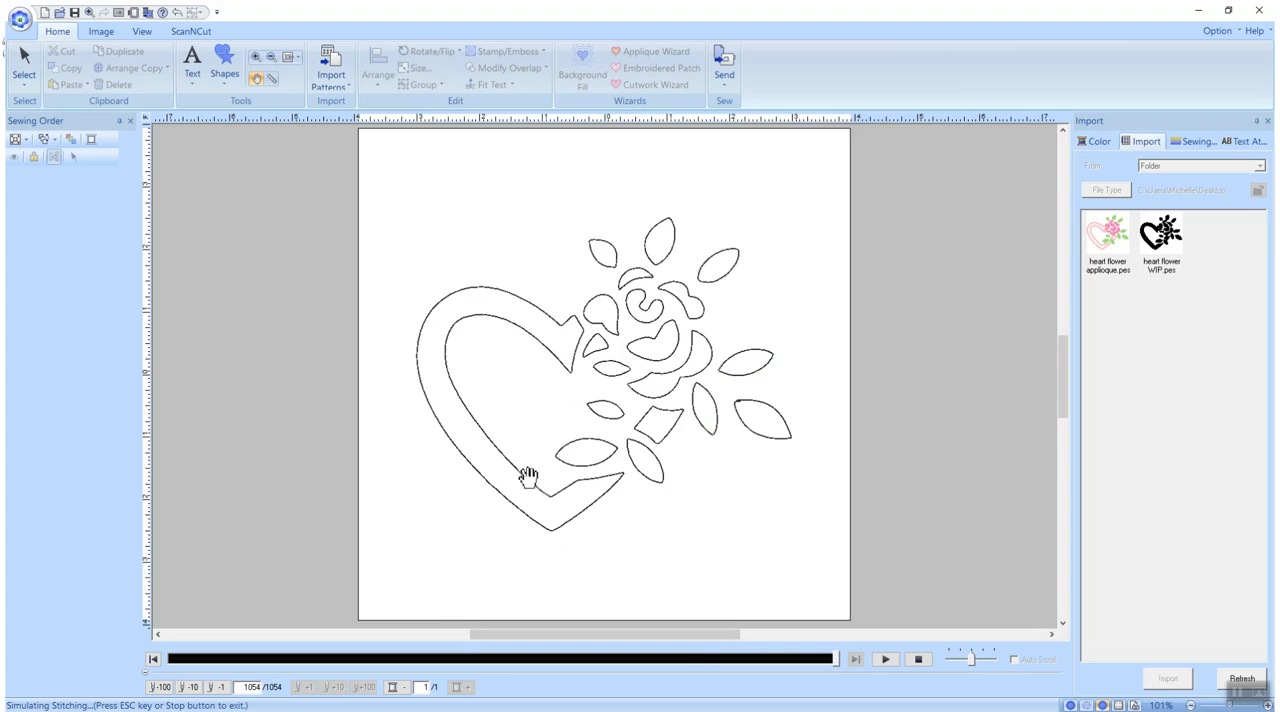
click(24, 65)
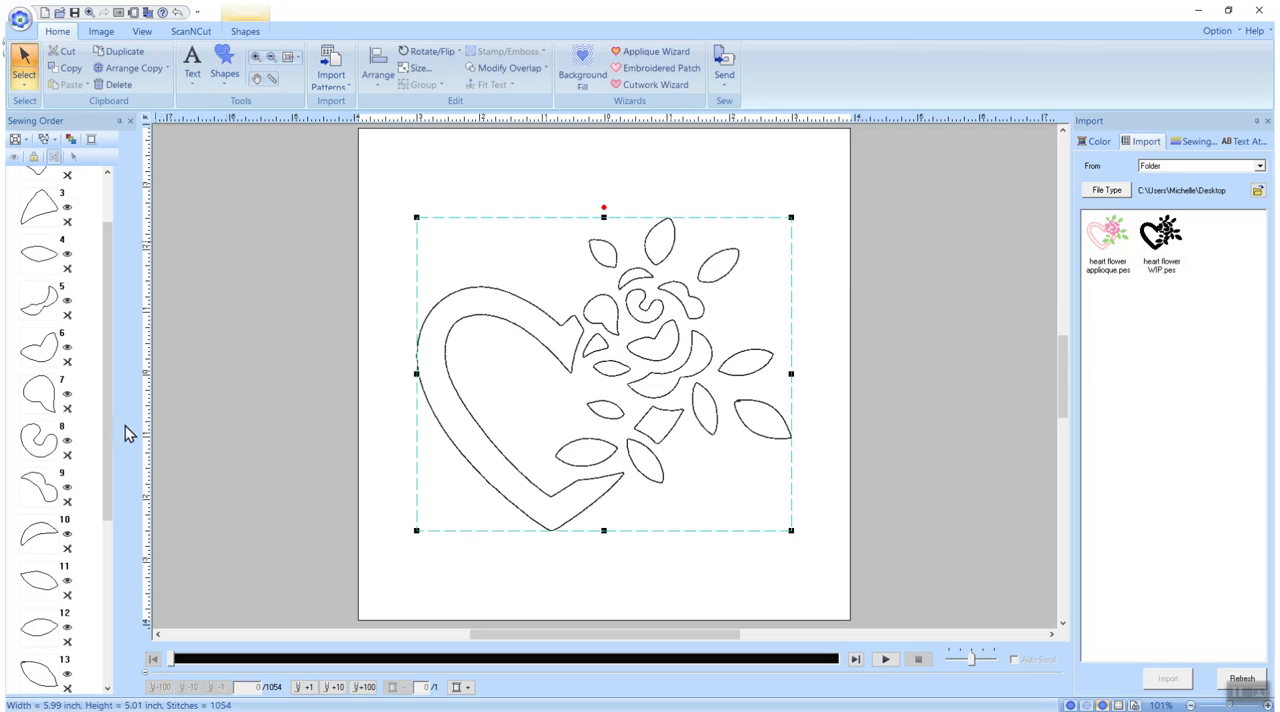
Apply the Applique Wizard to the heart and diamond shape, with E Stitch tack-down and a 0.12 inch zigzag covering stitch, replacing the original patterns
scroll(104, 407, up, 3)
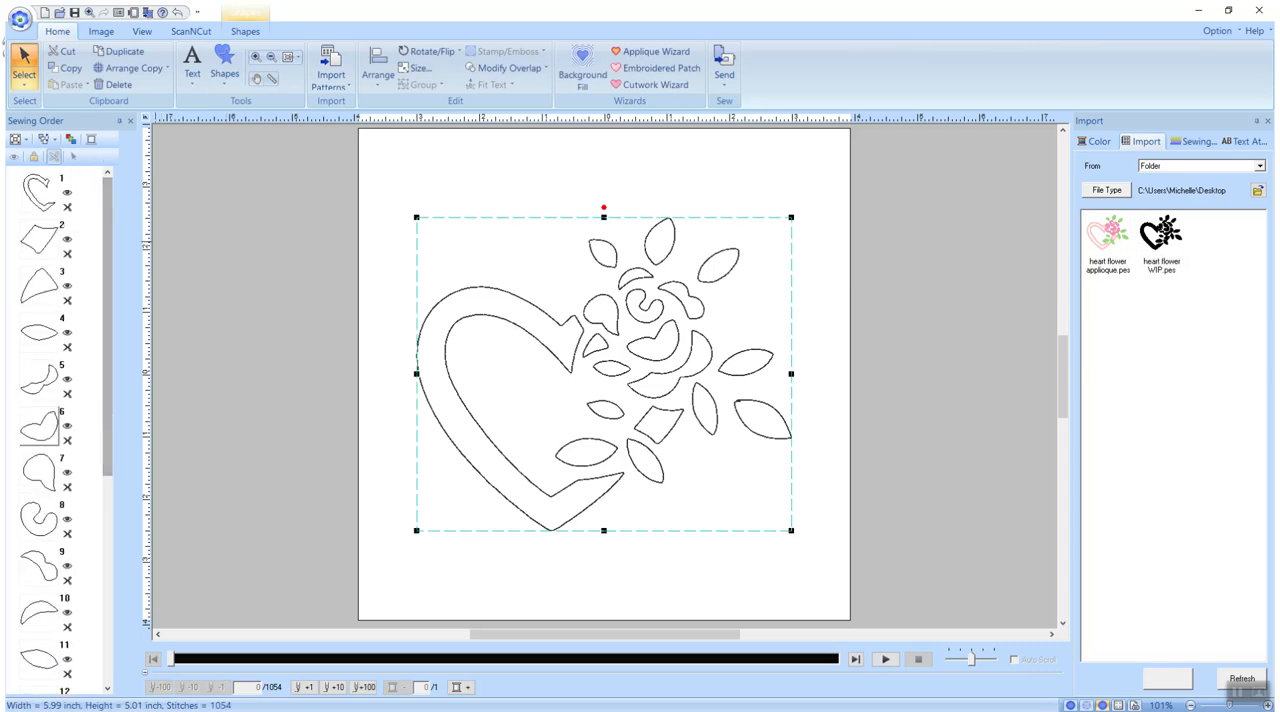
click(40, 196)
ctrl+click(48, 245)
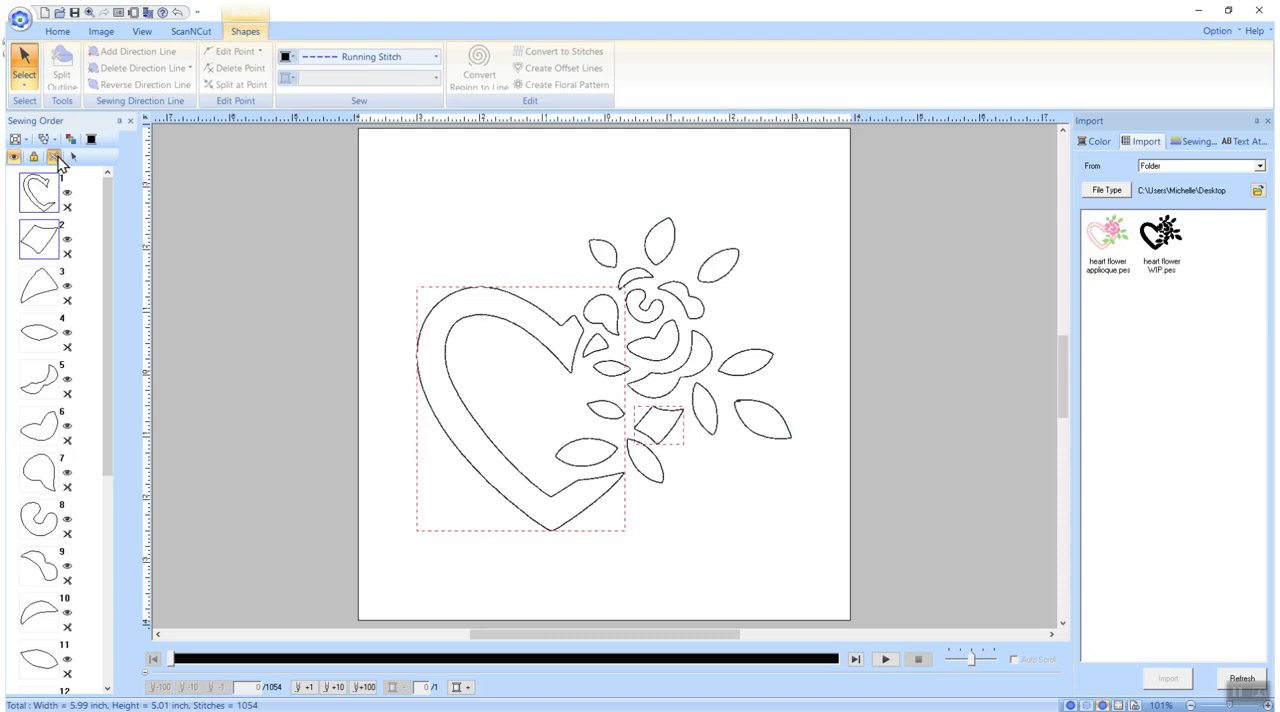
click(57, 31)
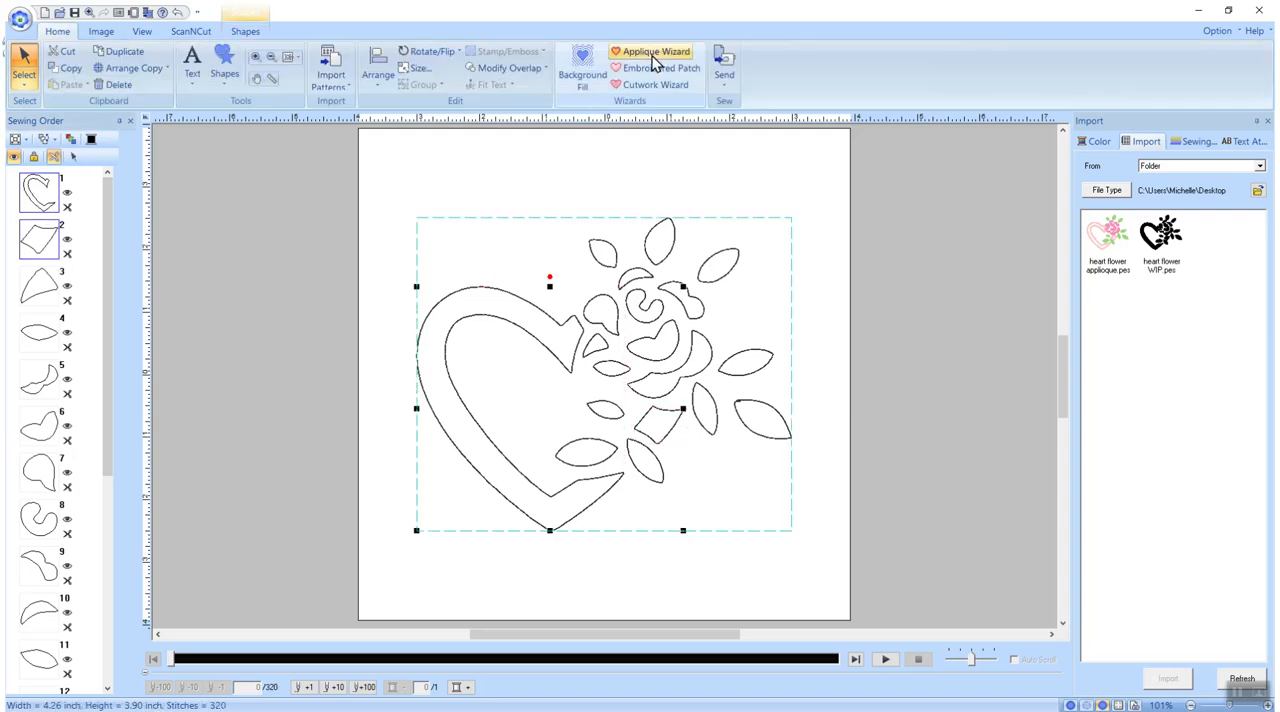
click(653, 53)
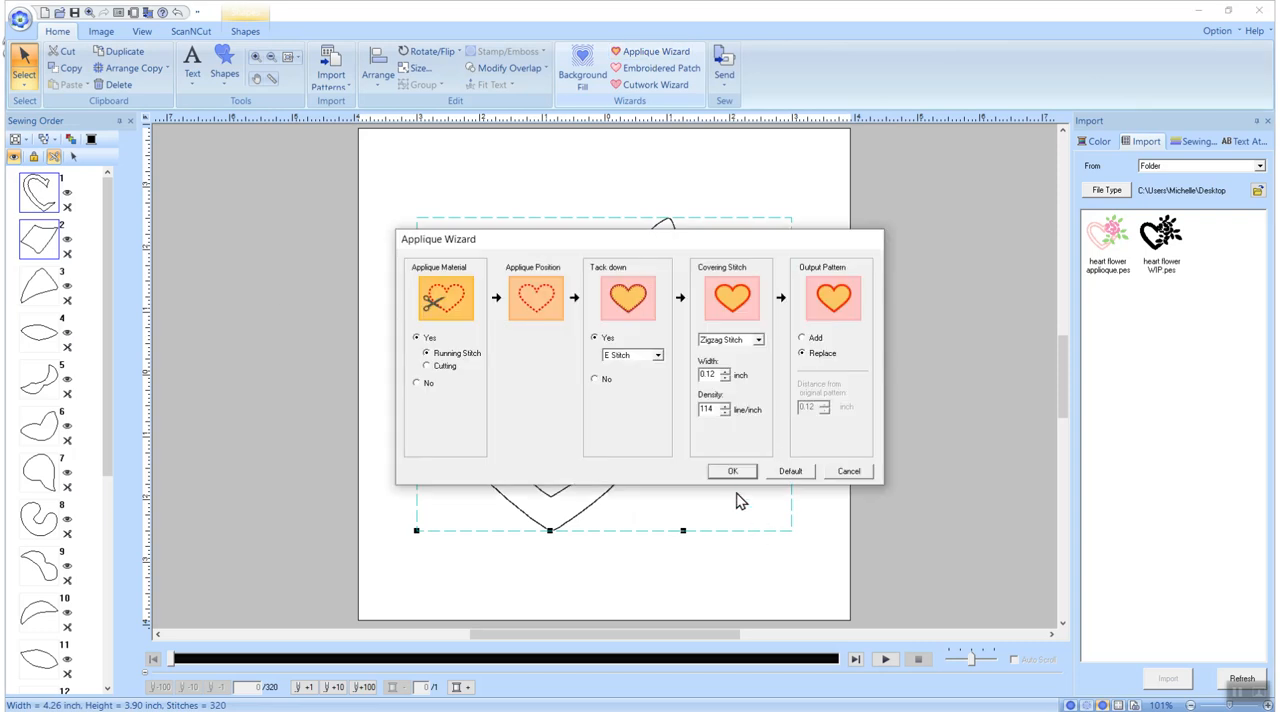
click(733, 472)
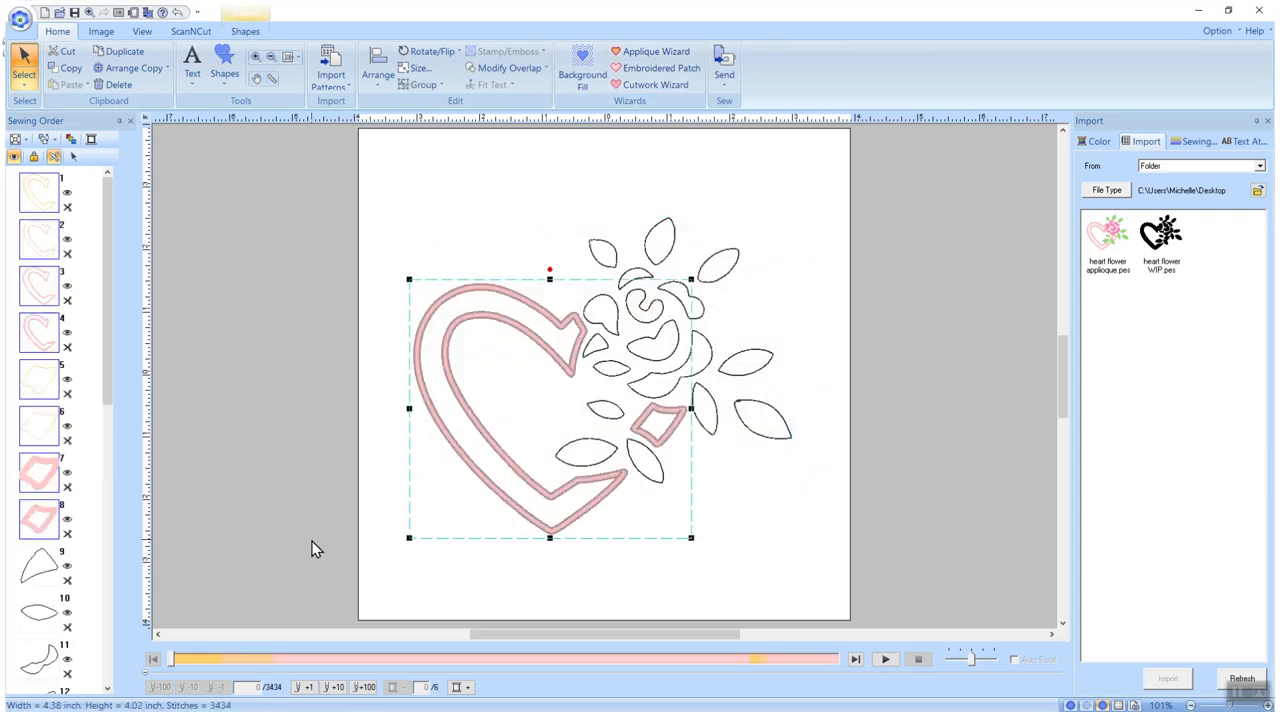
drag(103, 346, 101, 458)
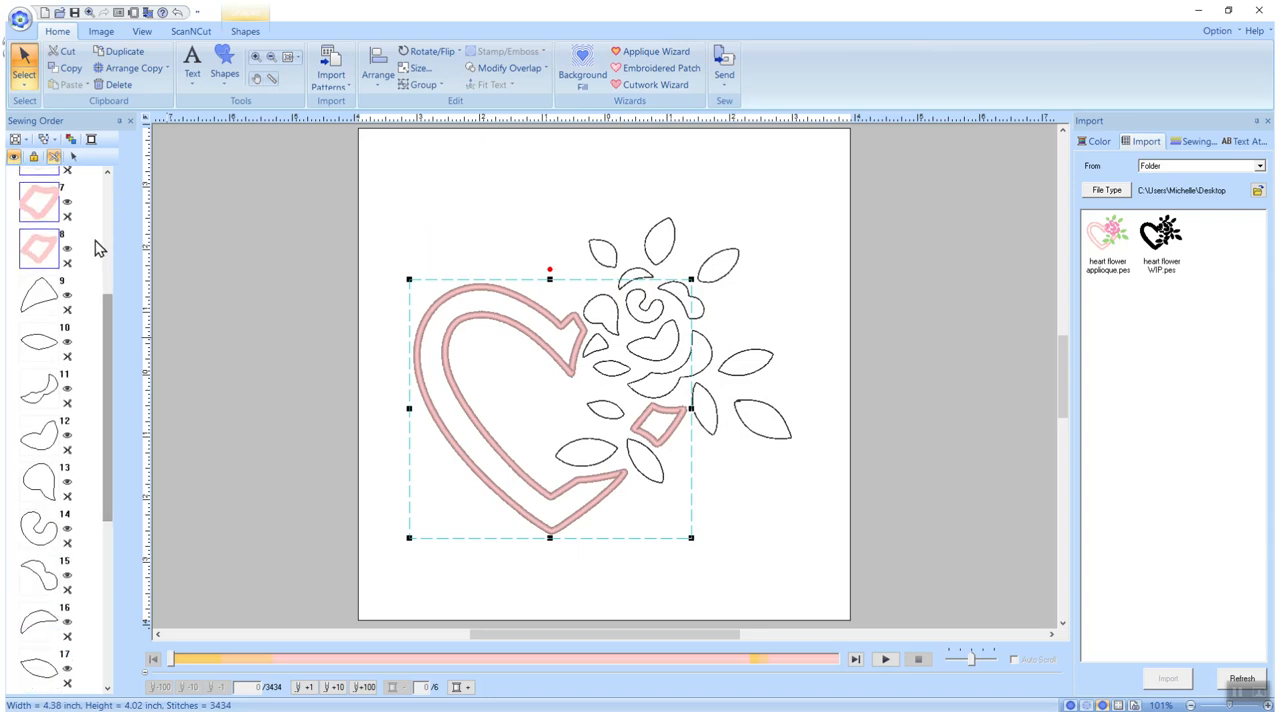
Select the teardrop-shaped petal between the heart and the rose centre and apply Fill Stitch to its region
drag(112, 354, 110, 420)
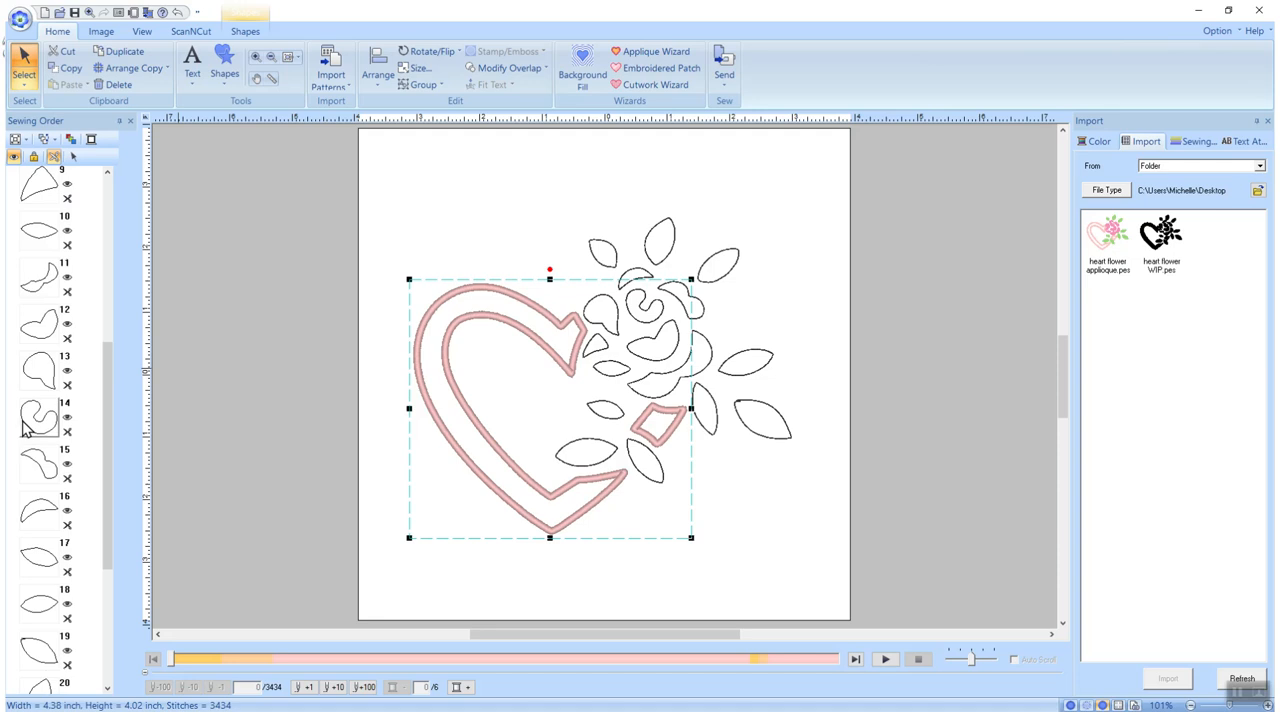
mouse_move(112, 452)
mouse_down()
mouse_move(106, 486)
mouse_move(114, 446)
mouse_up()
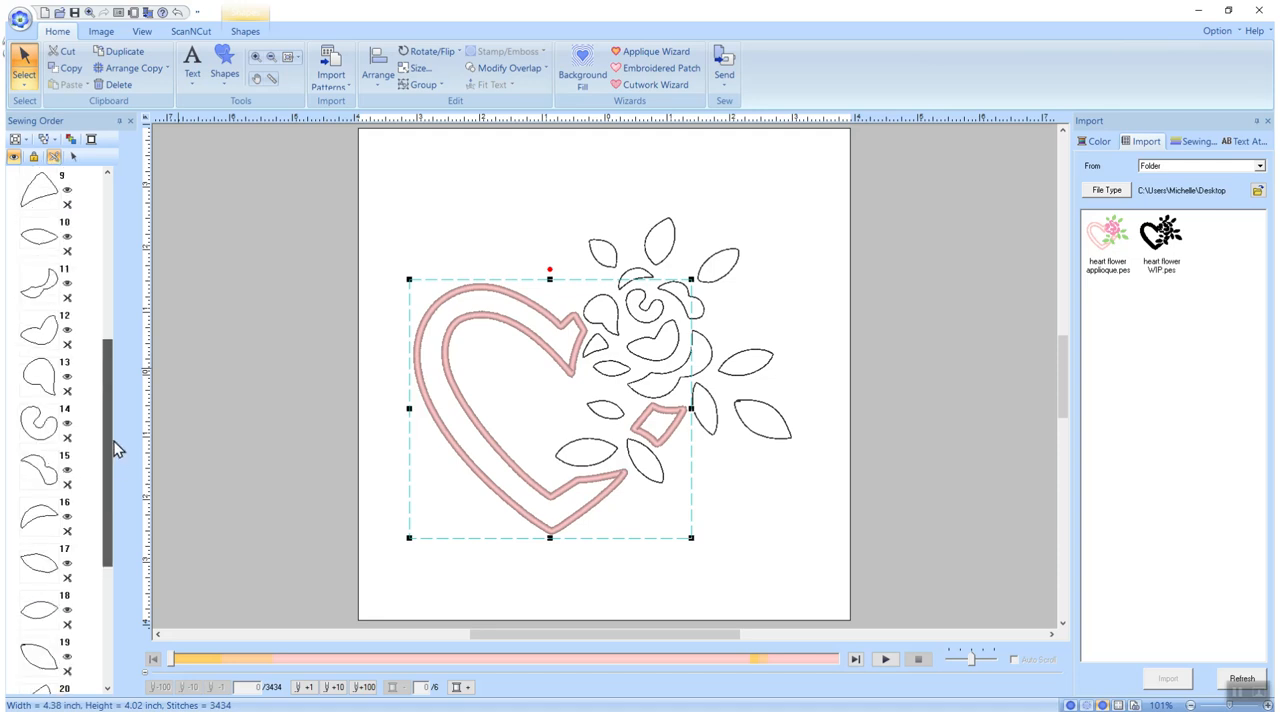
click(44, 386)
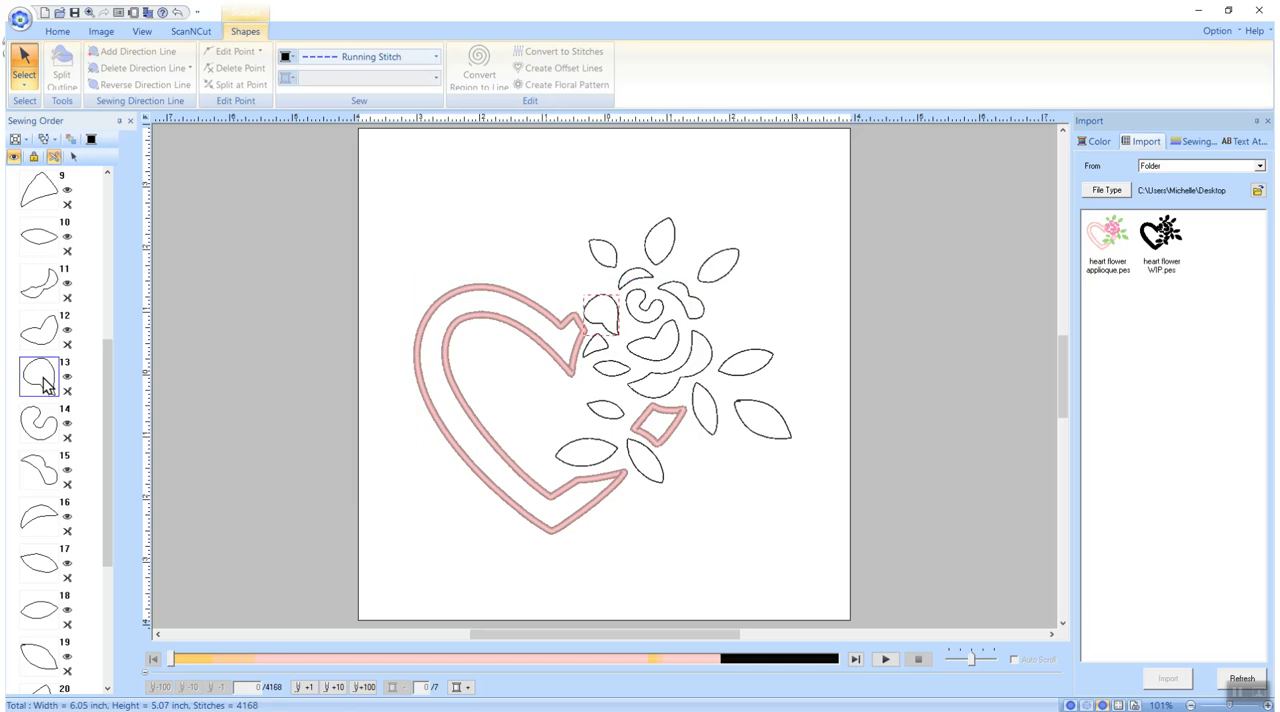
click(90, 12)
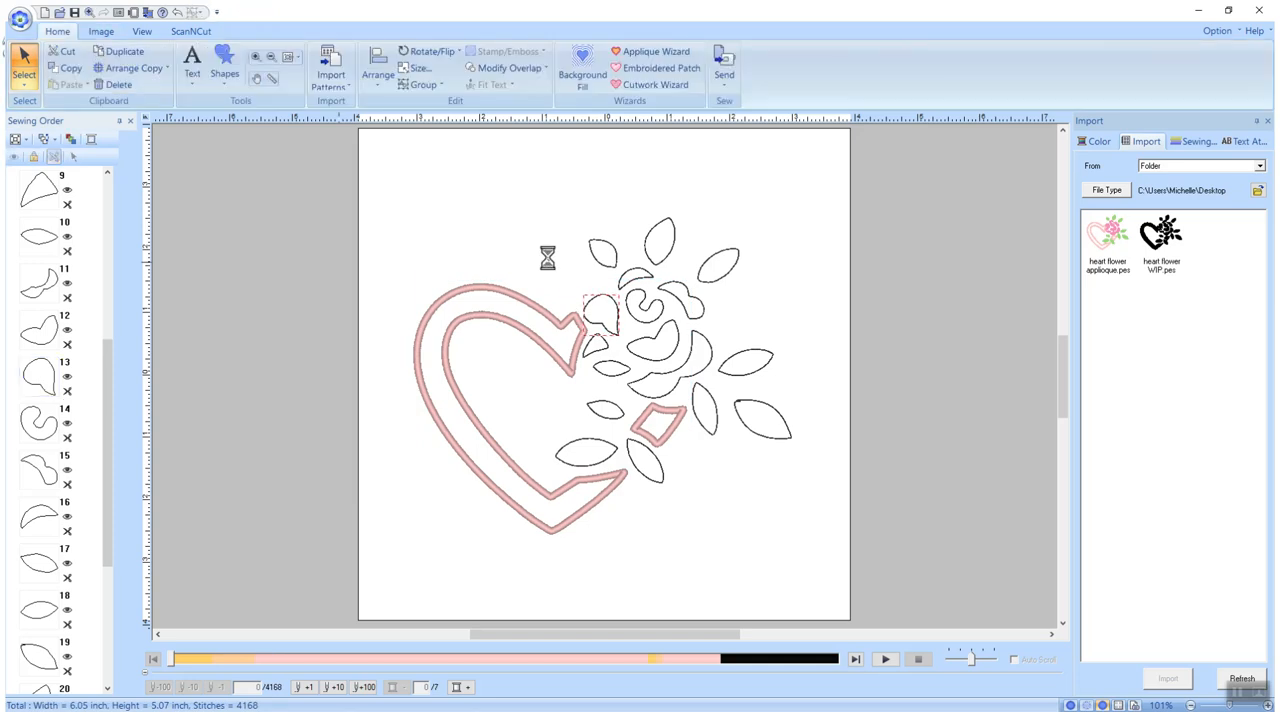
drag(530, 255, 660, 381)
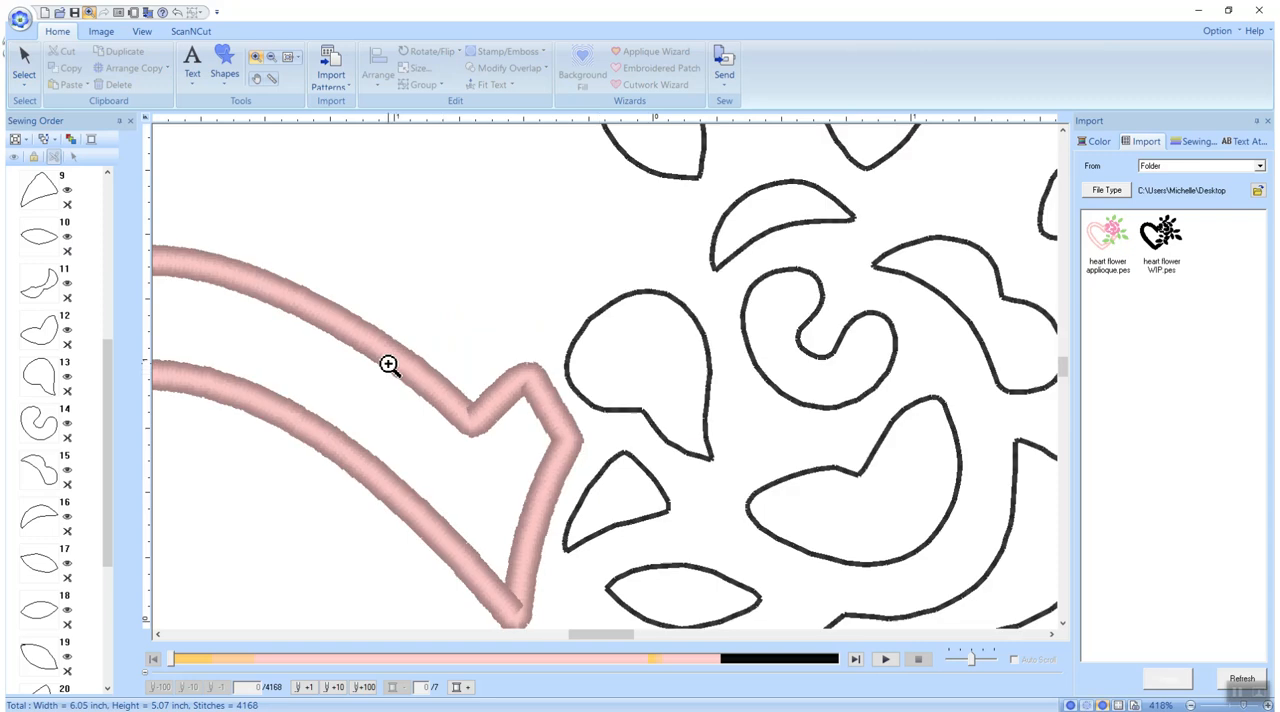
click(40, 376)
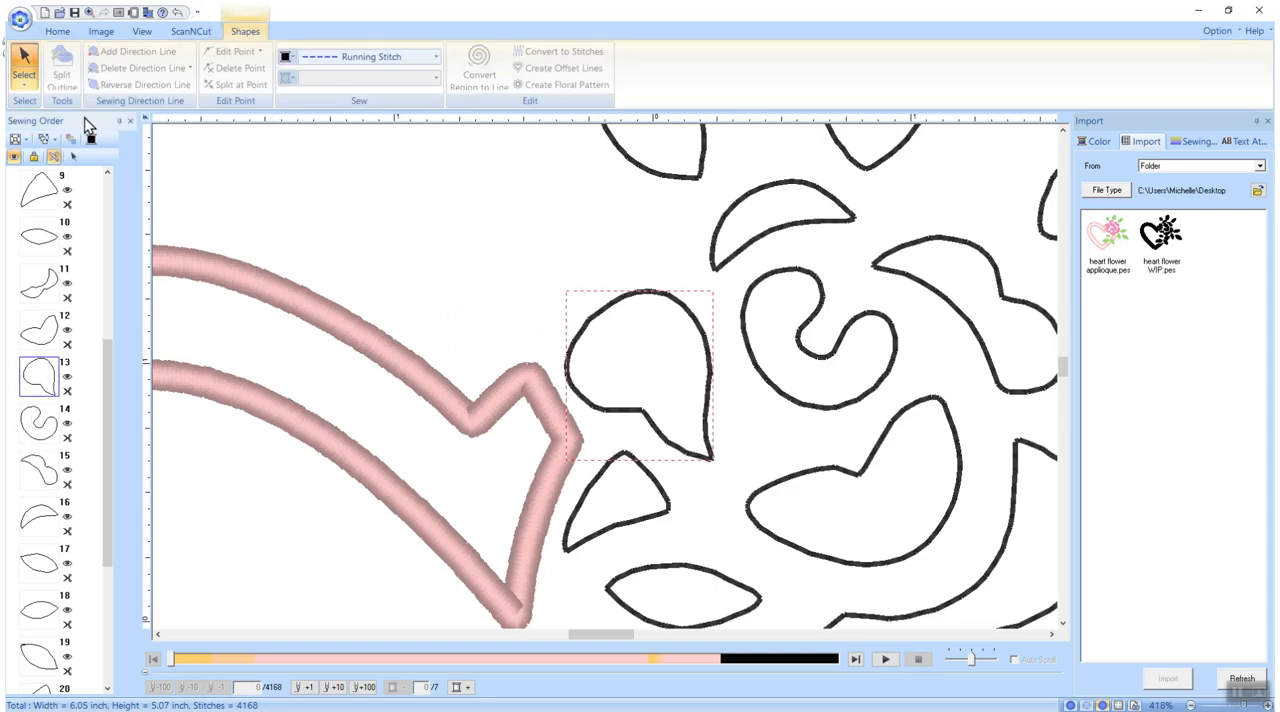
click(26, 58)
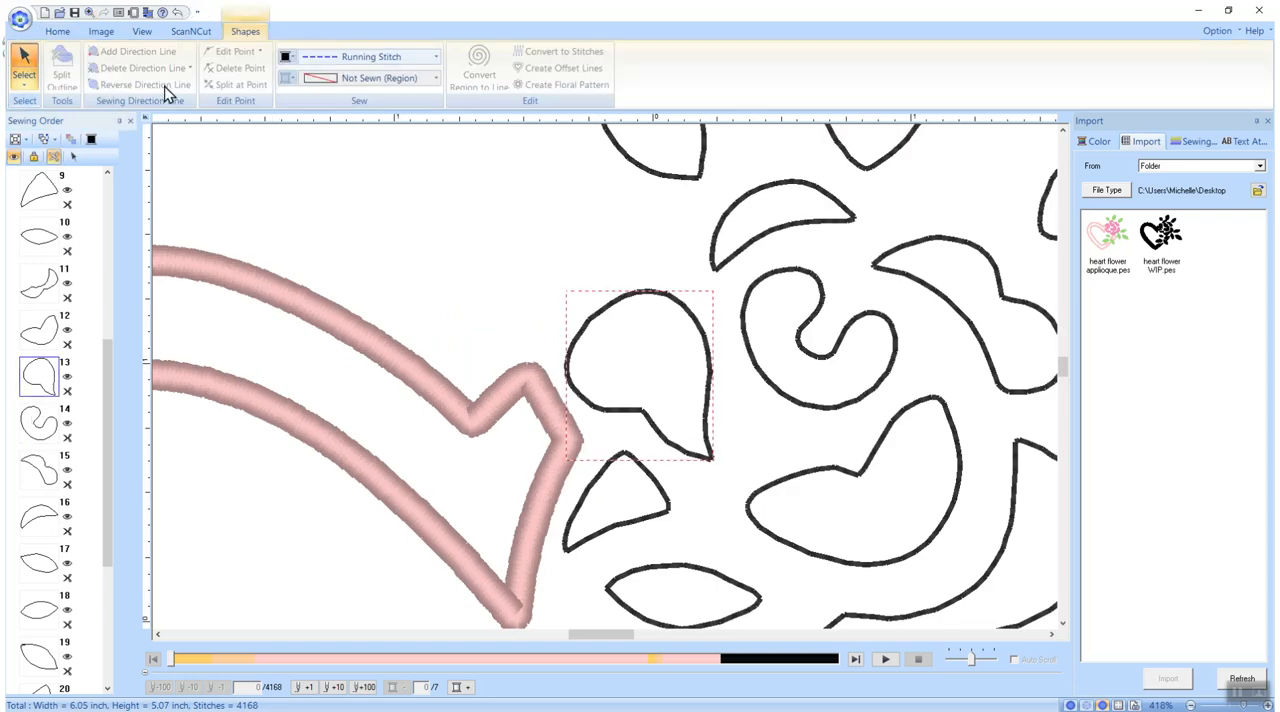
click(437, 78)
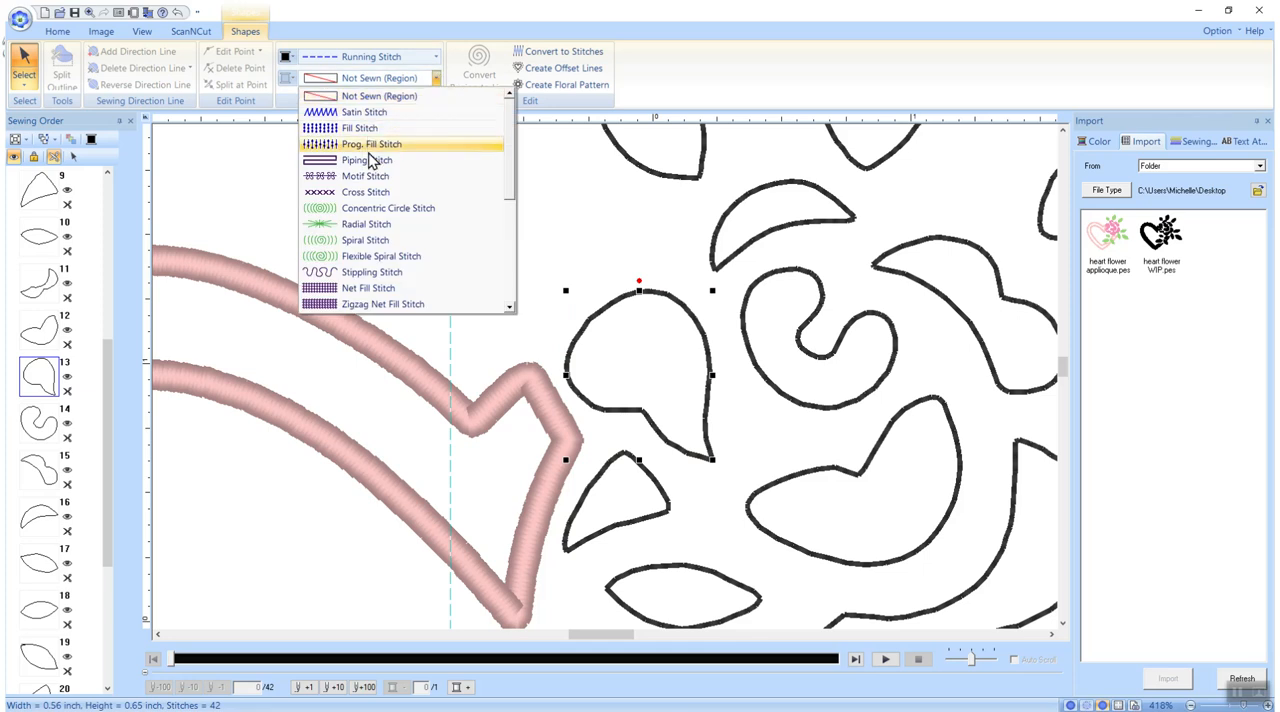
click(370, 131)
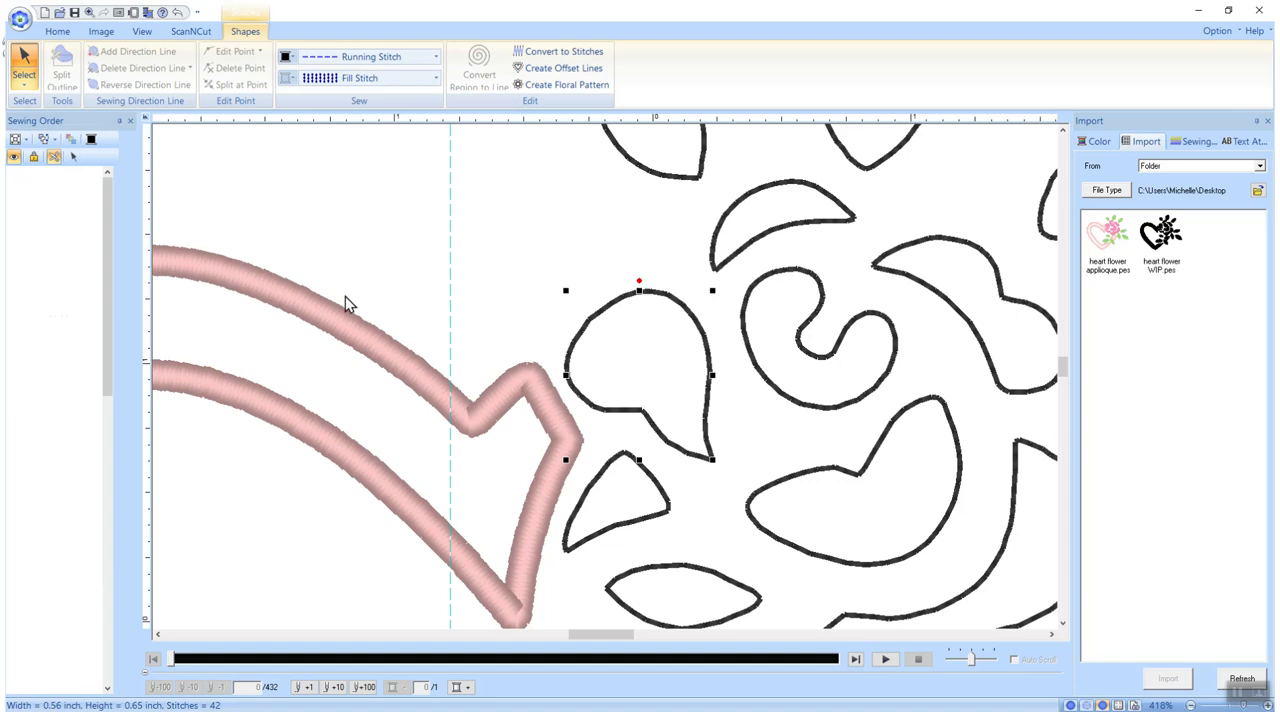
Set both the fill and the outline of the teardrop-shaped petal to the same pink thread colour
click(287, 80)
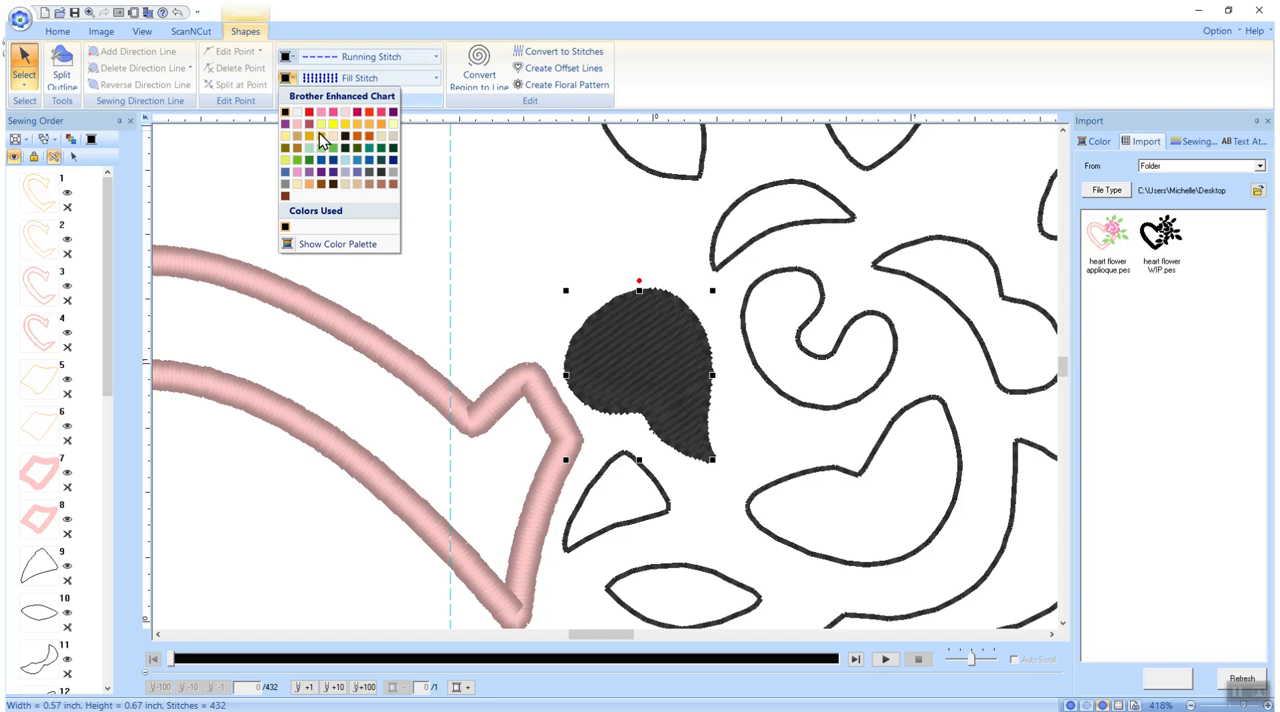
click(324, 114)
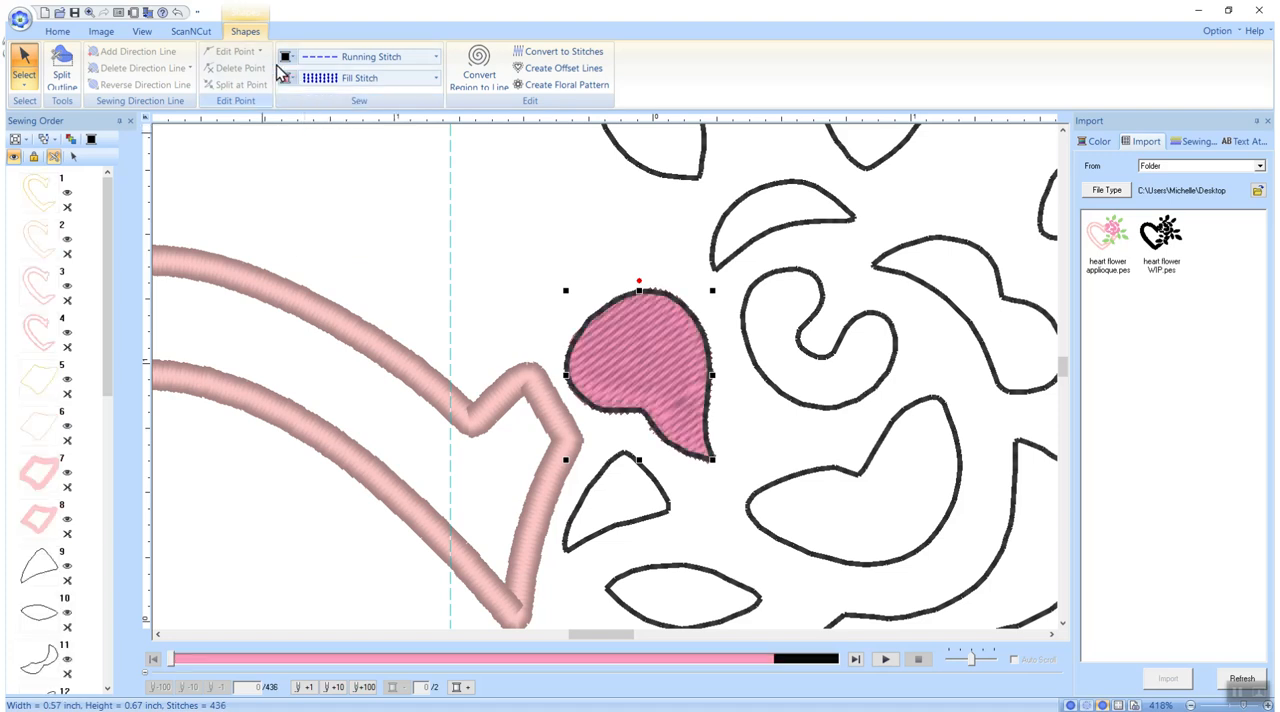
click(287, 57)
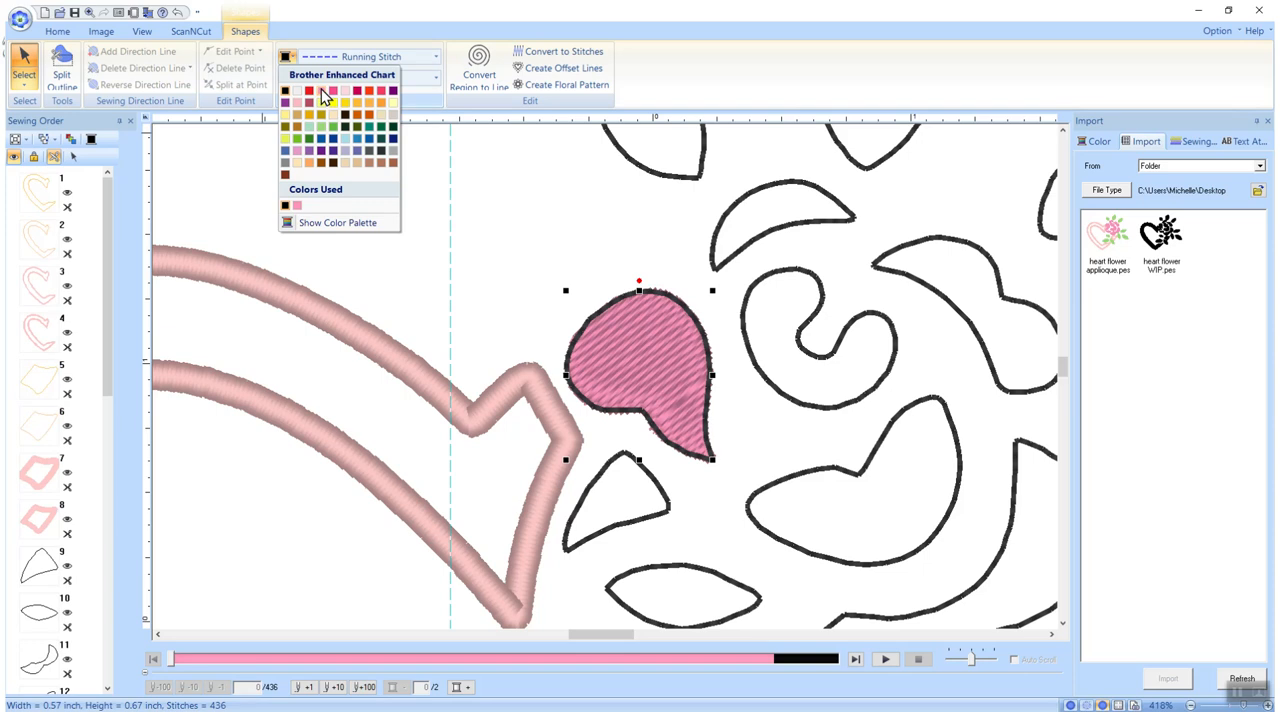
click(322, 90)
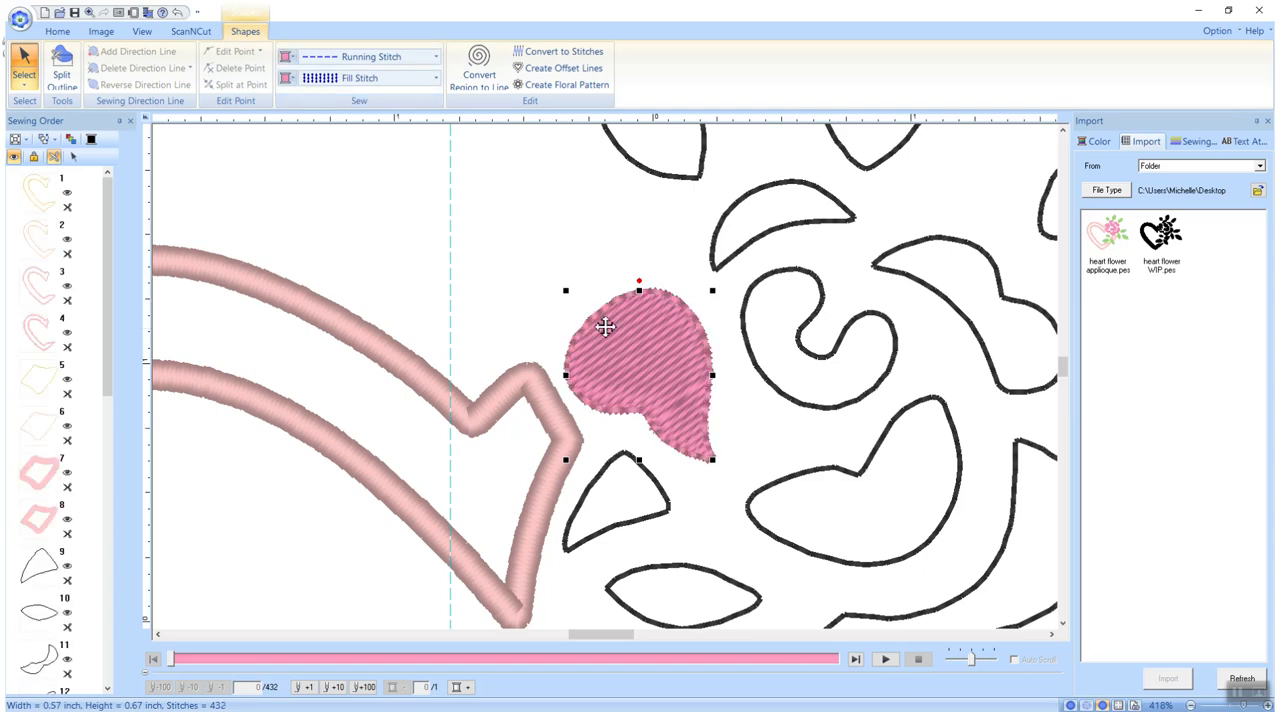
Change the petal's stitch direction so it runs from its lower tip diagonally to the upper-left edge
click(26, 87)
click(50, 124)
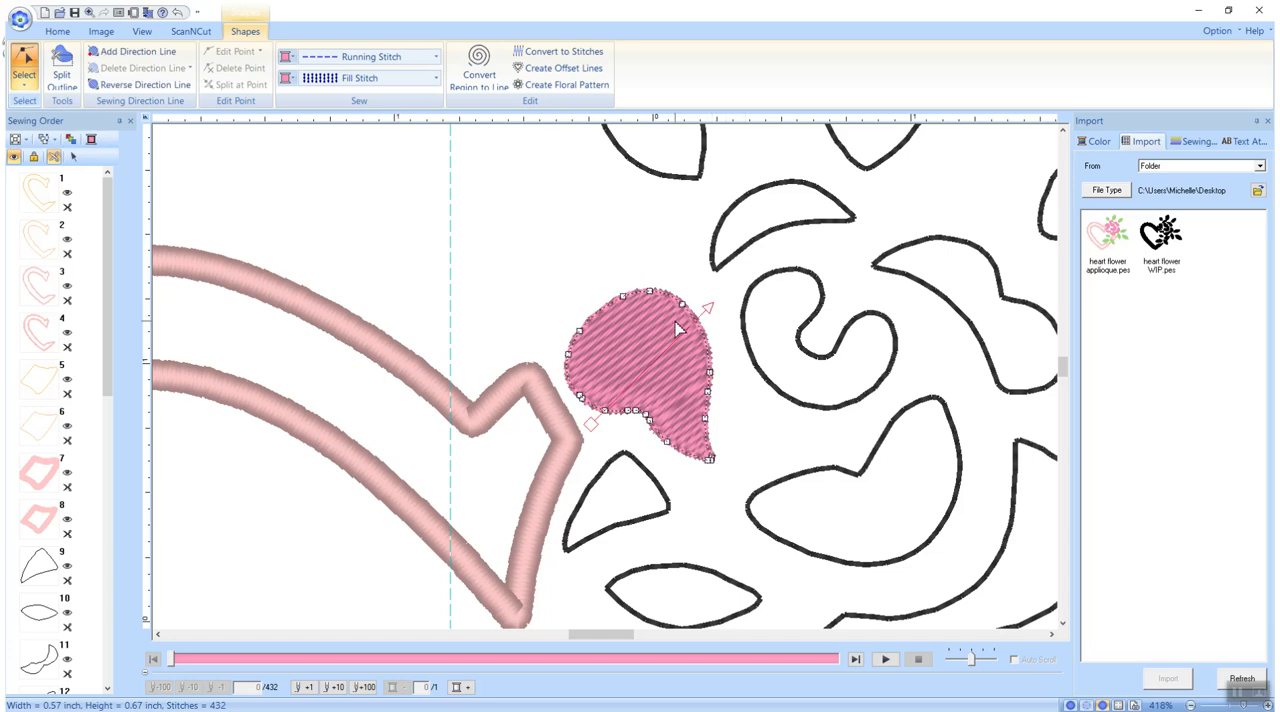
drag(715, 475, 705, 315)
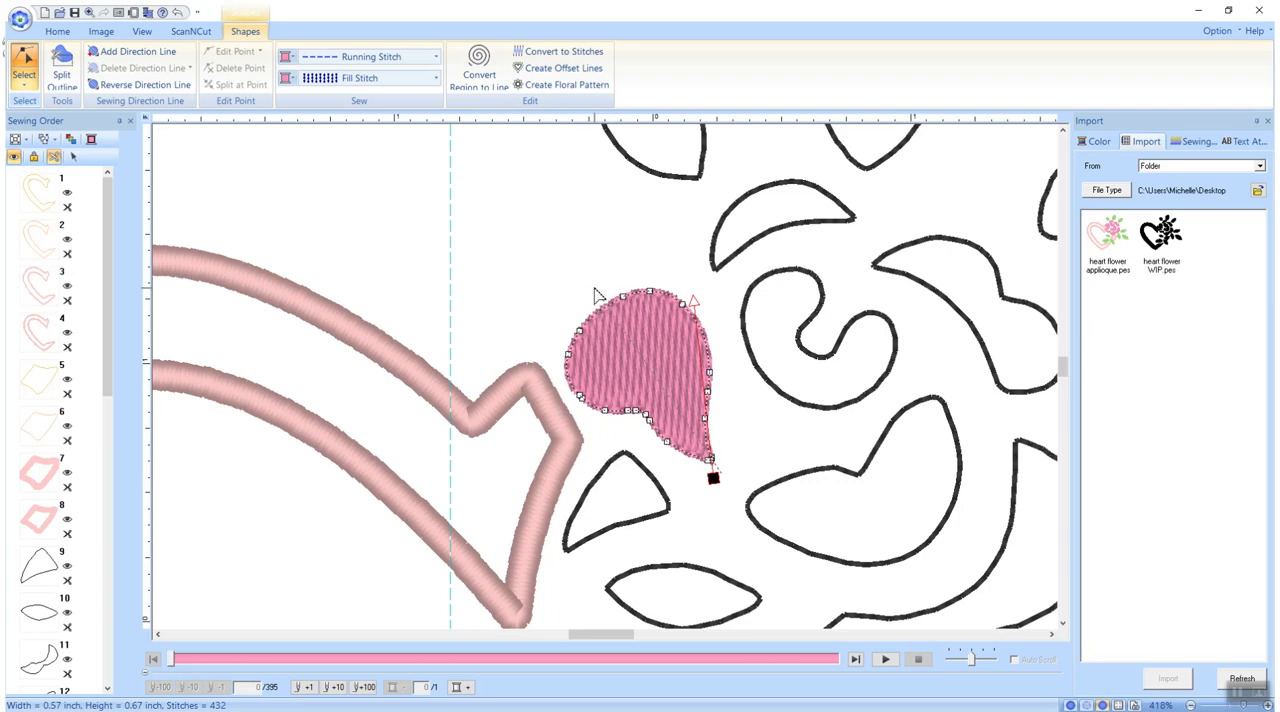
drag(590, 288, 595, 289)
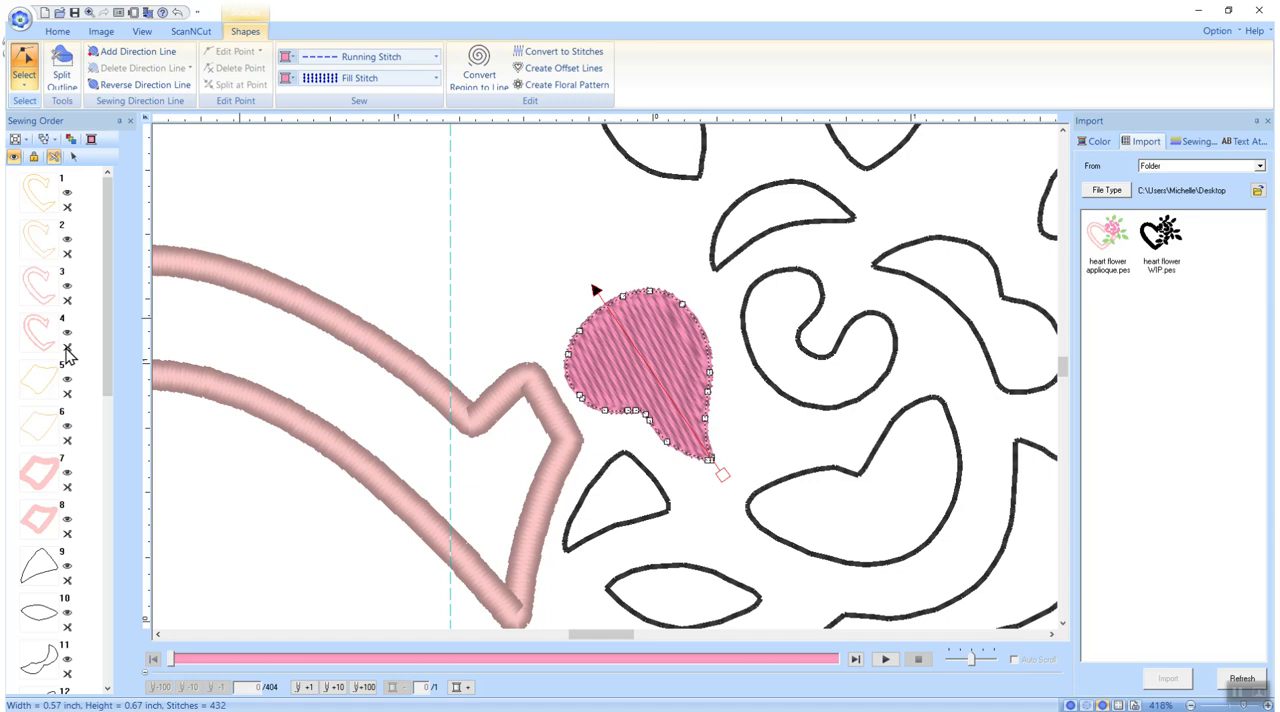
Select the large upright leaf above the rose and apply Spiral Stitch to its region
drag(101, 378, 92, 639)
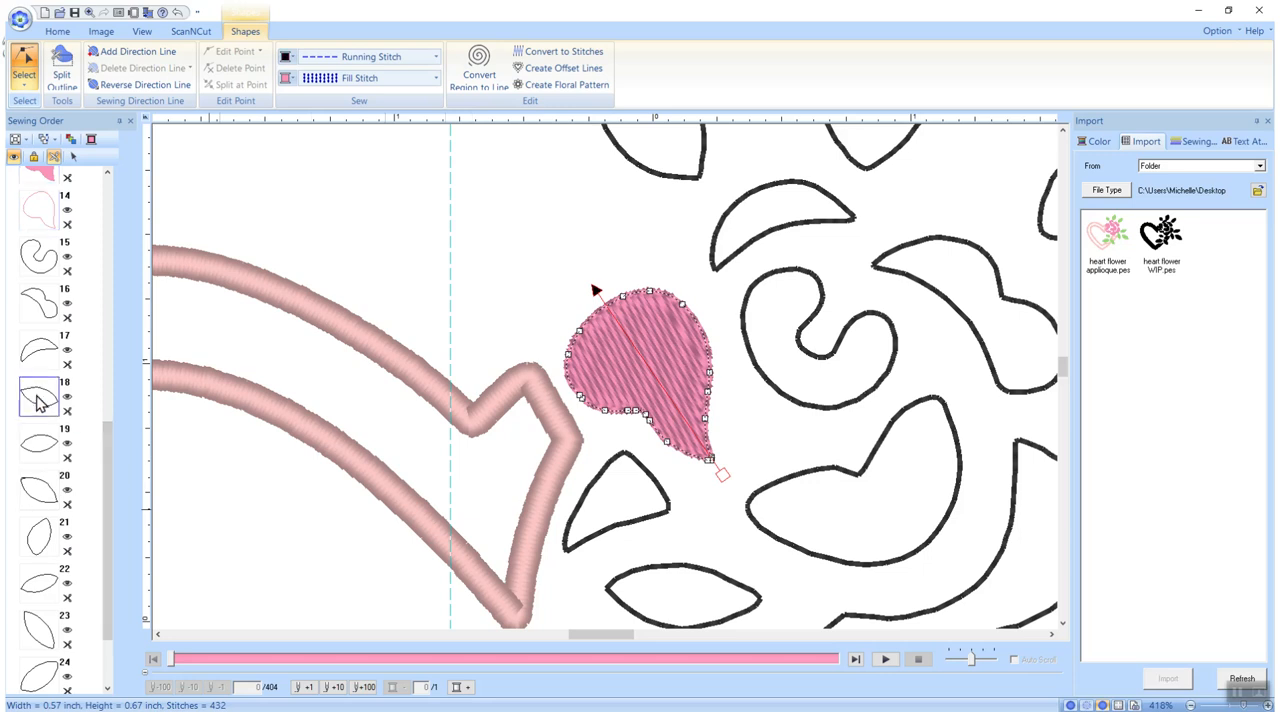
click(40, 400)
scroll(500, 480, up, 2)
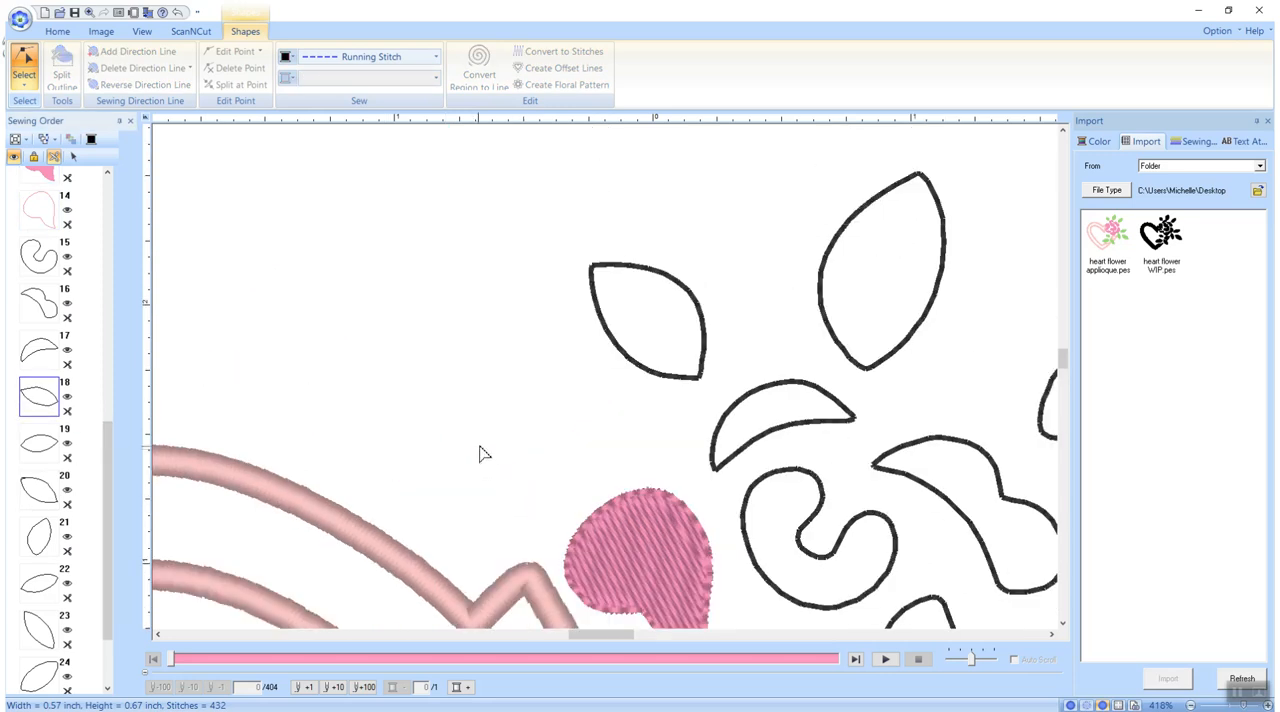
click(826, 258)
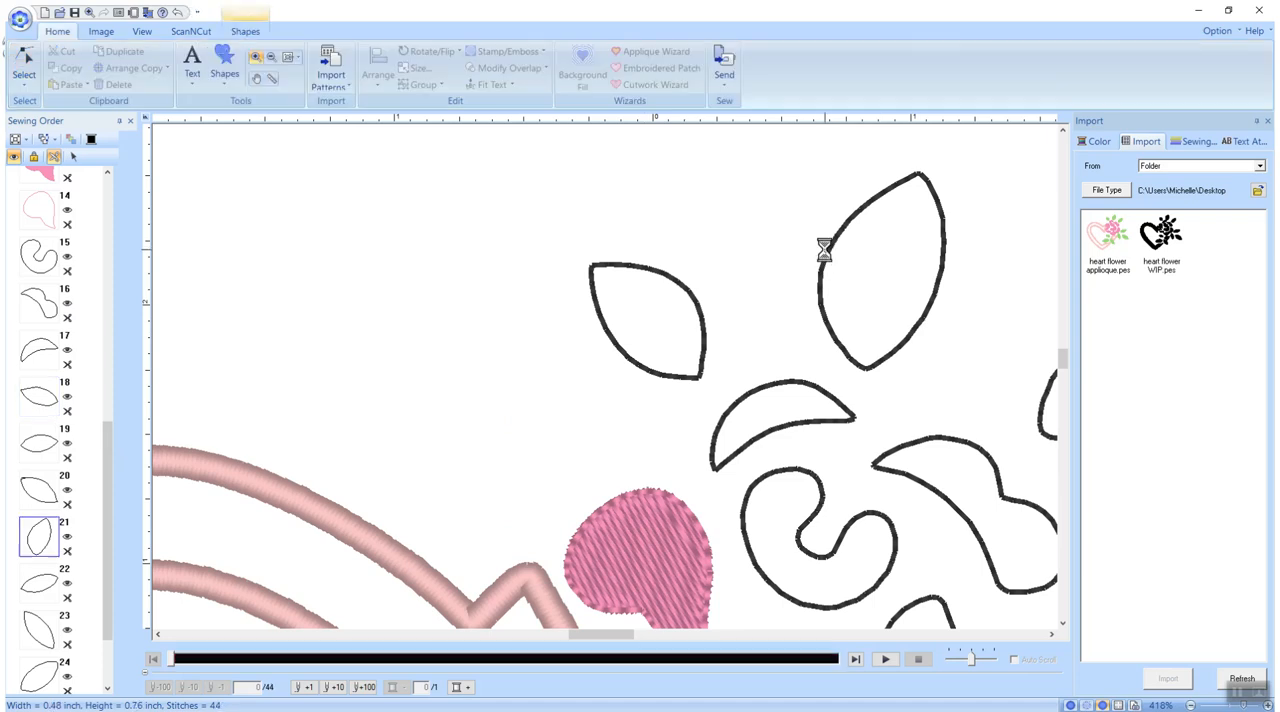
click(242, 32)
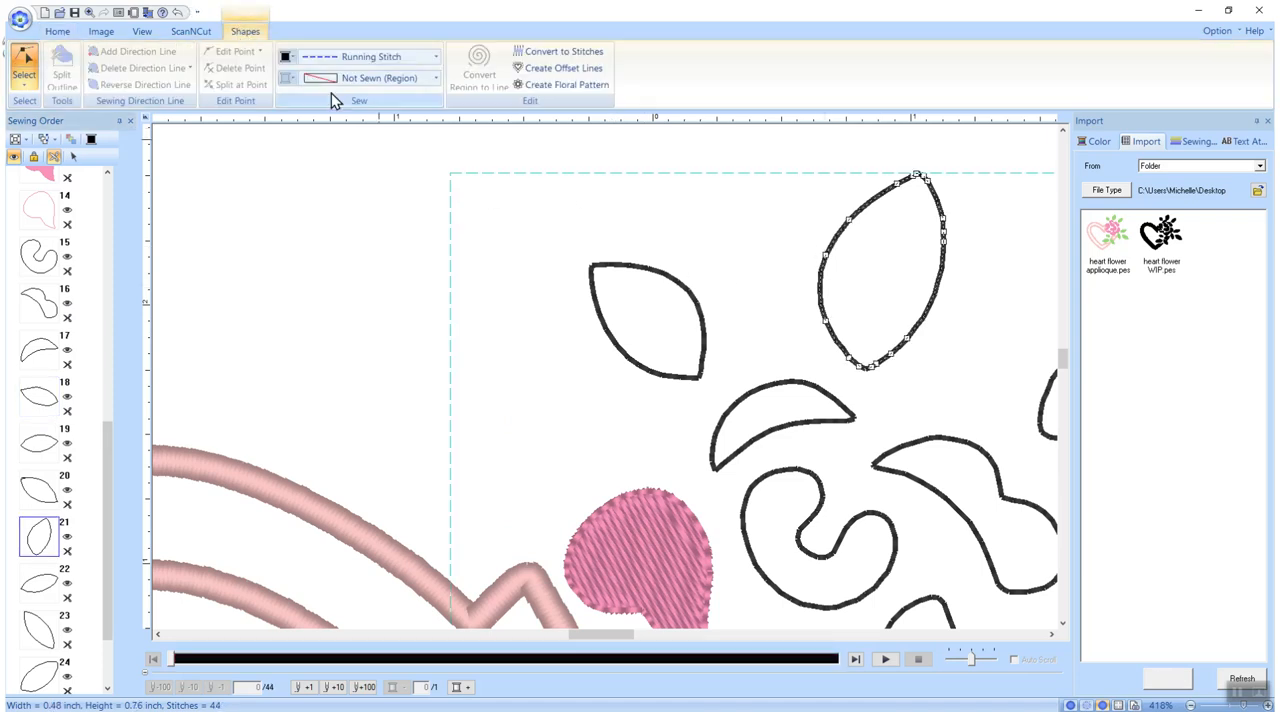
click(438, 79)
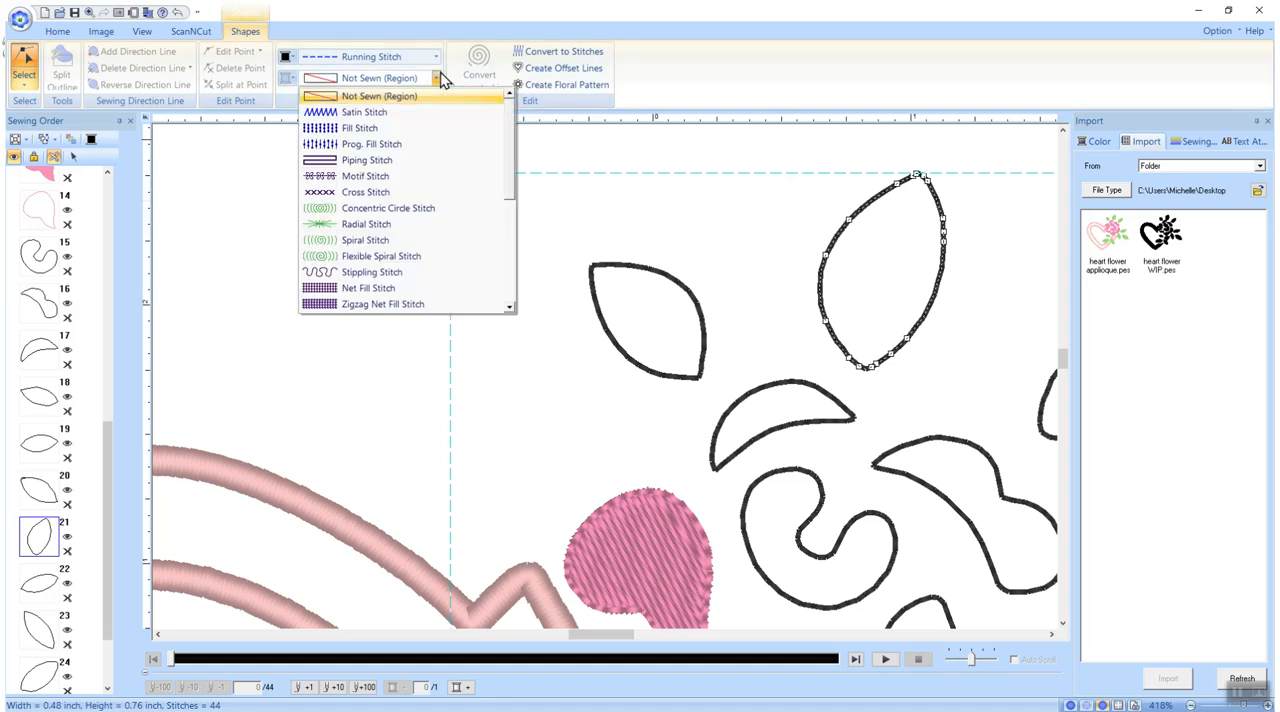
click(366, 246)
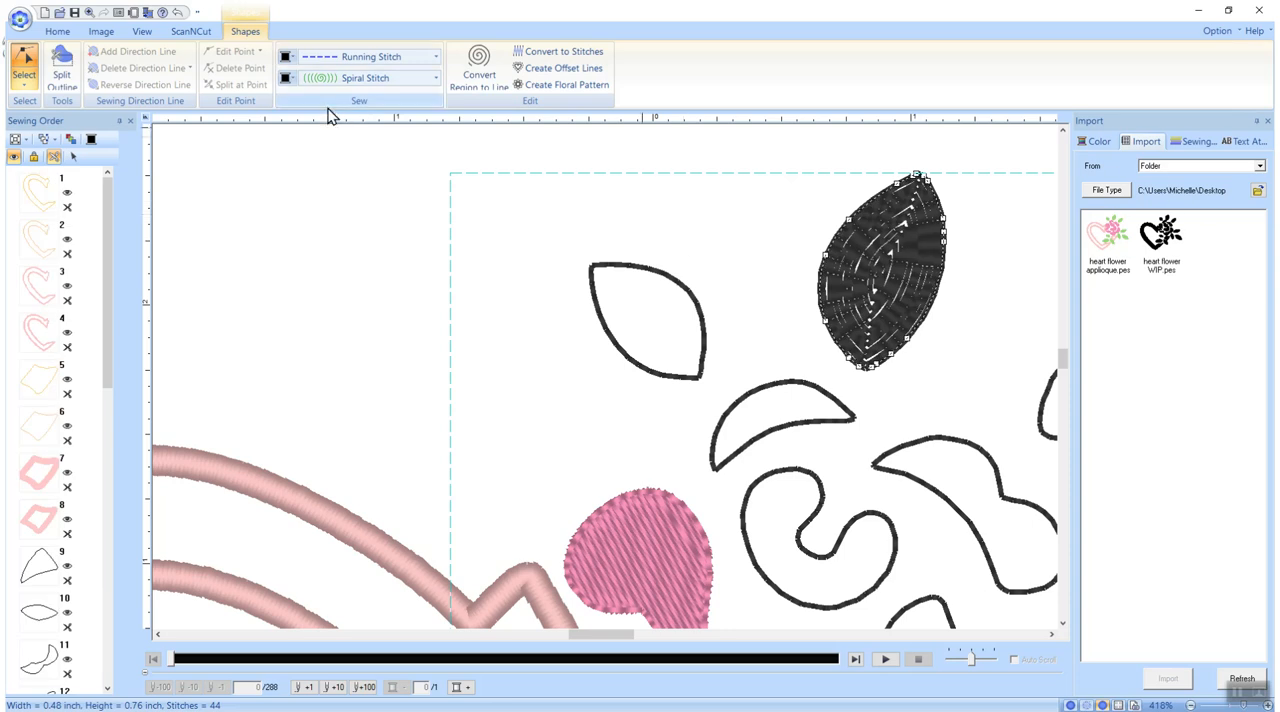
Set both the fill and the outline of the upright leaf to the same light green thread colour
click(284, 78)
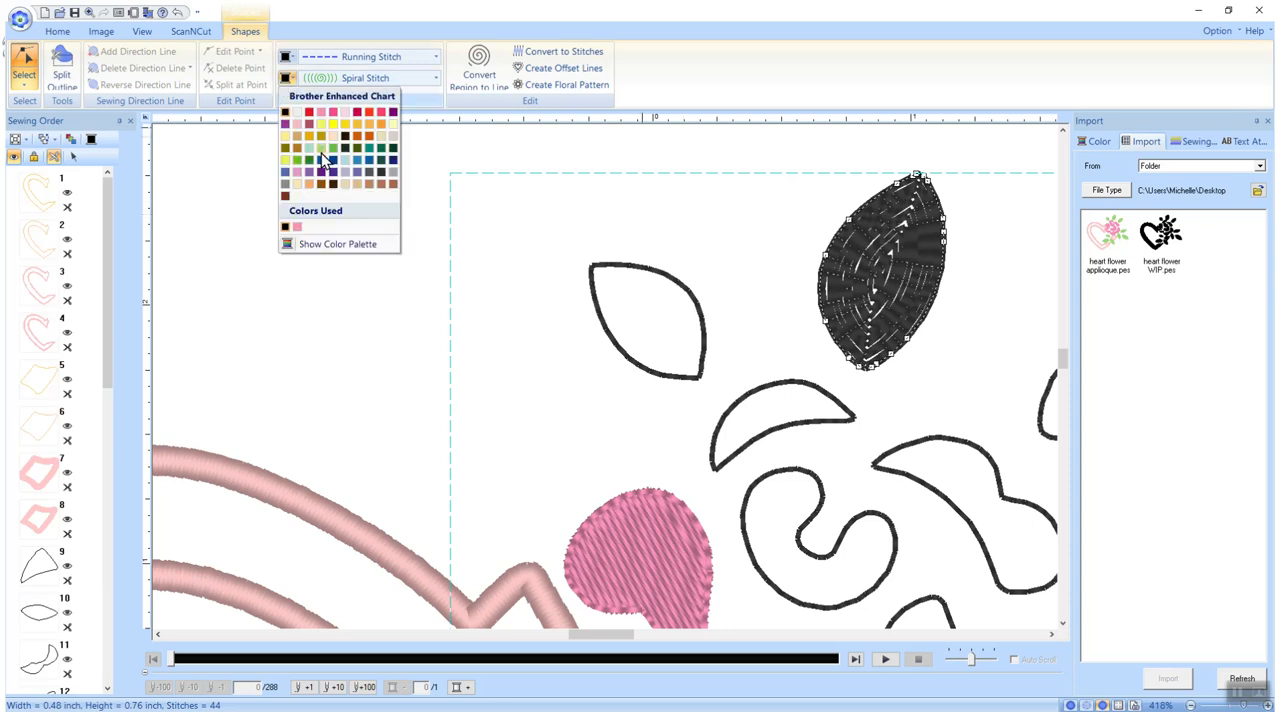
click(321, 155)
click(286, 58)
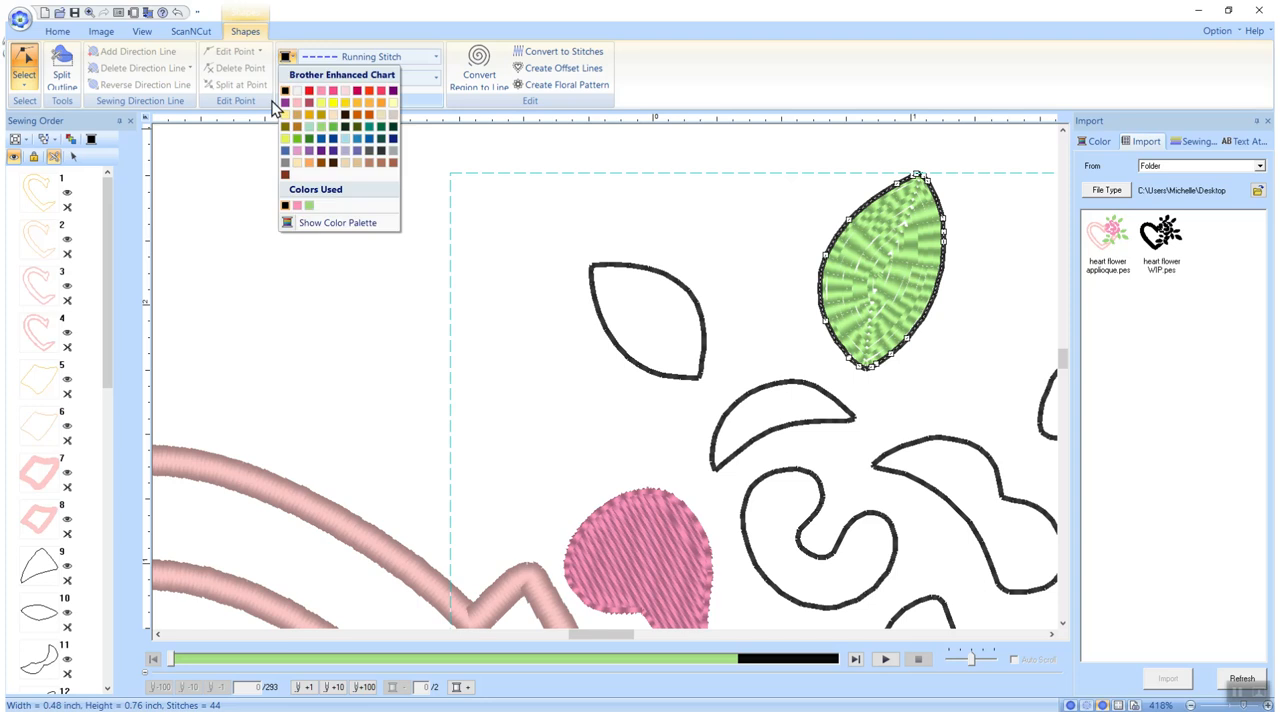
click(309, 205)
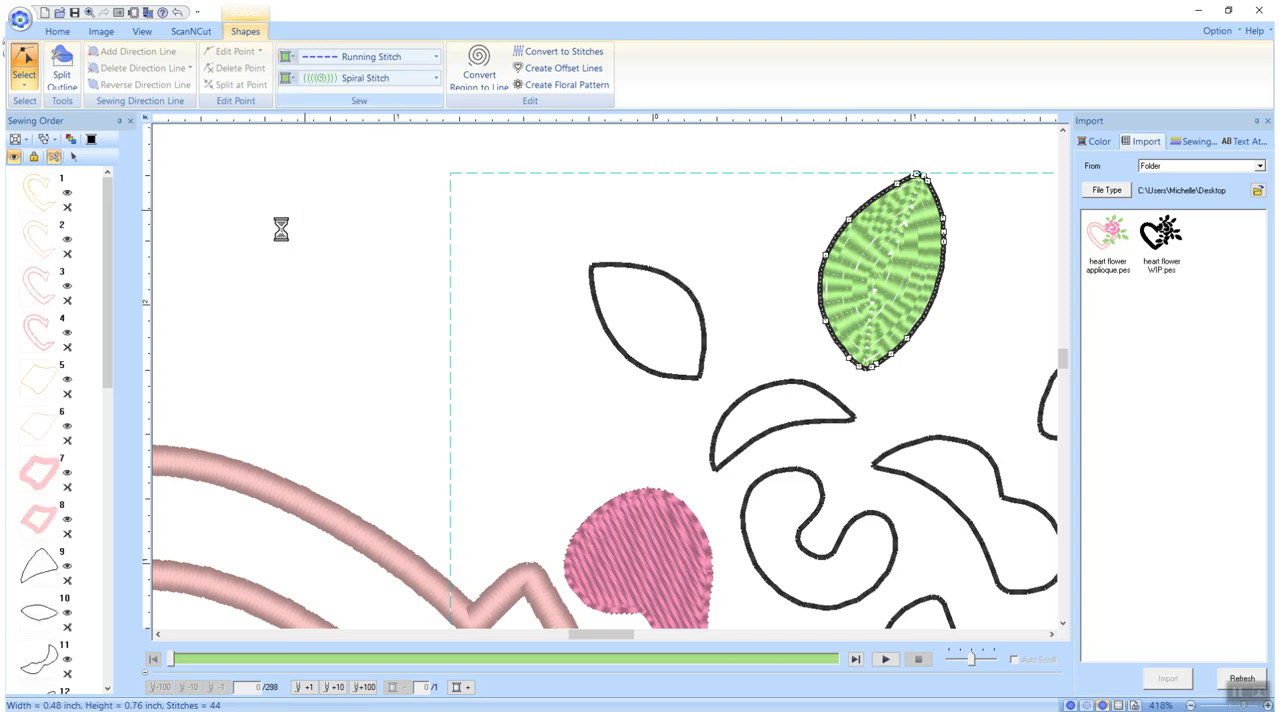
Lower the leaf's region sewing density to 38 lines per inch
click(1193, 143)
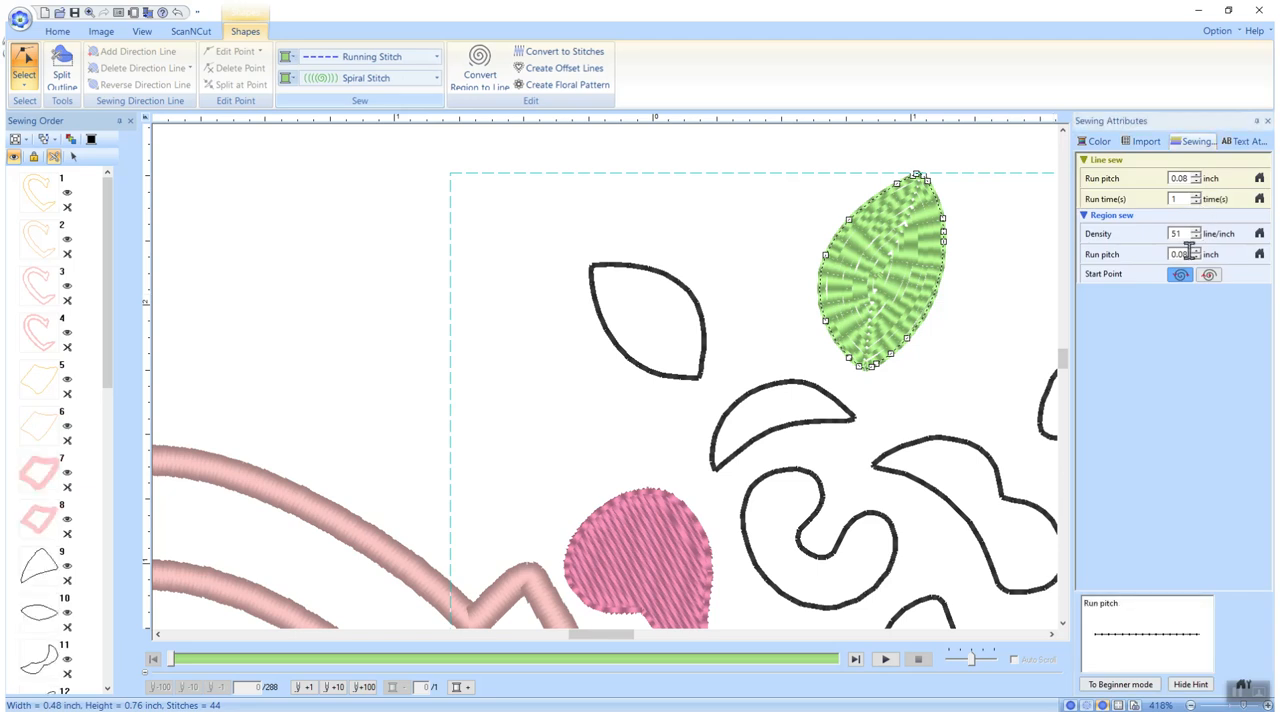
click(1197, 237)
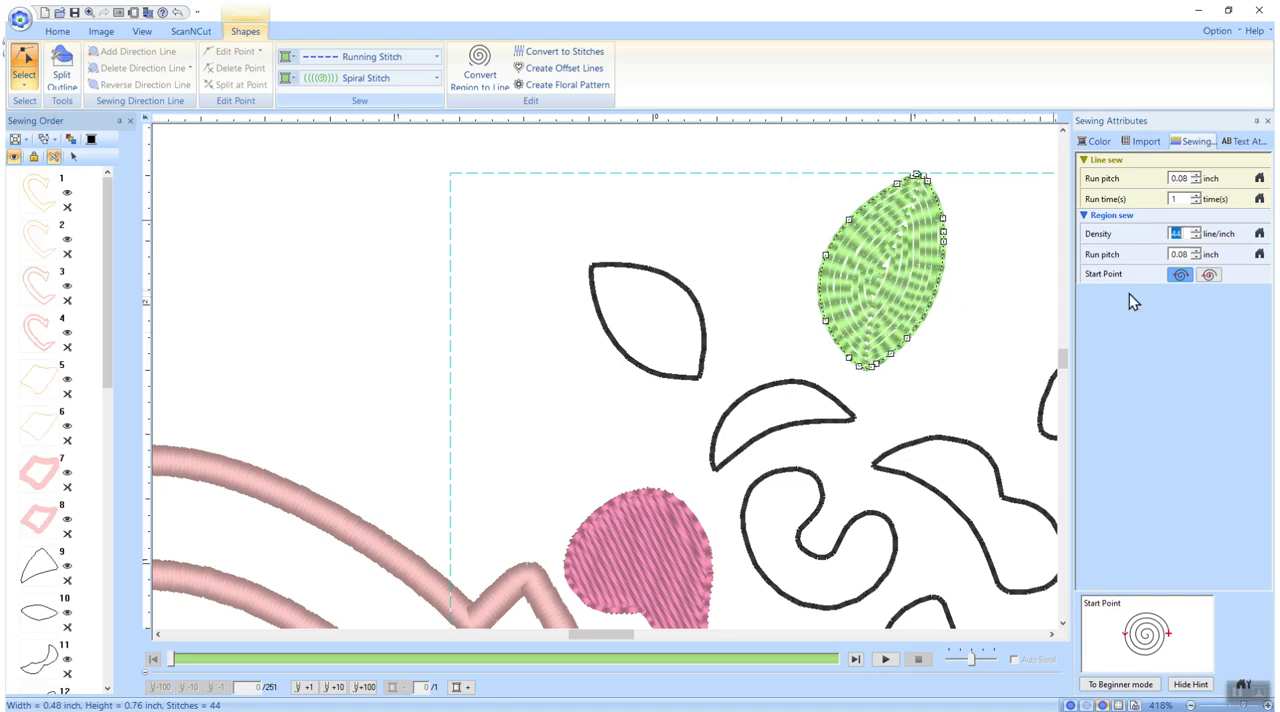
click(1197, 240)
click(1198, 238)
click(1198, 238)
click(1198, 238)
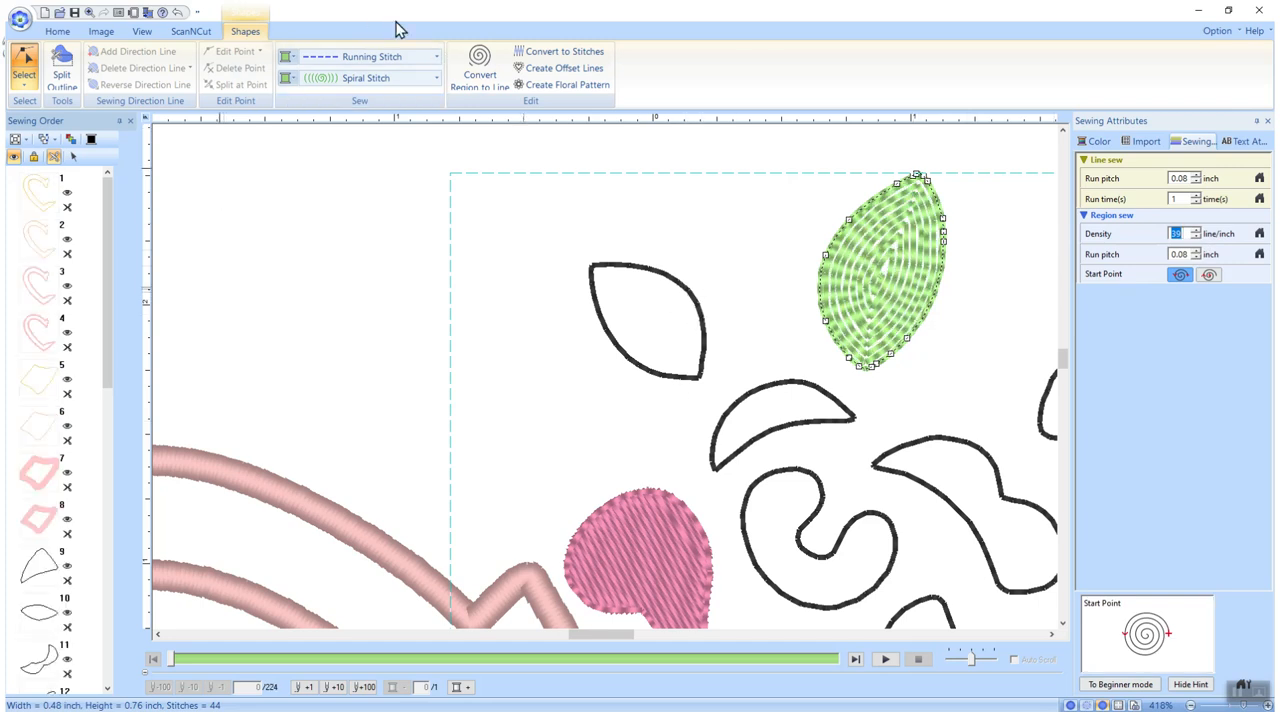
Change the leaf's outline to Triple Stitch, keeping the current design open
click(436, 62)
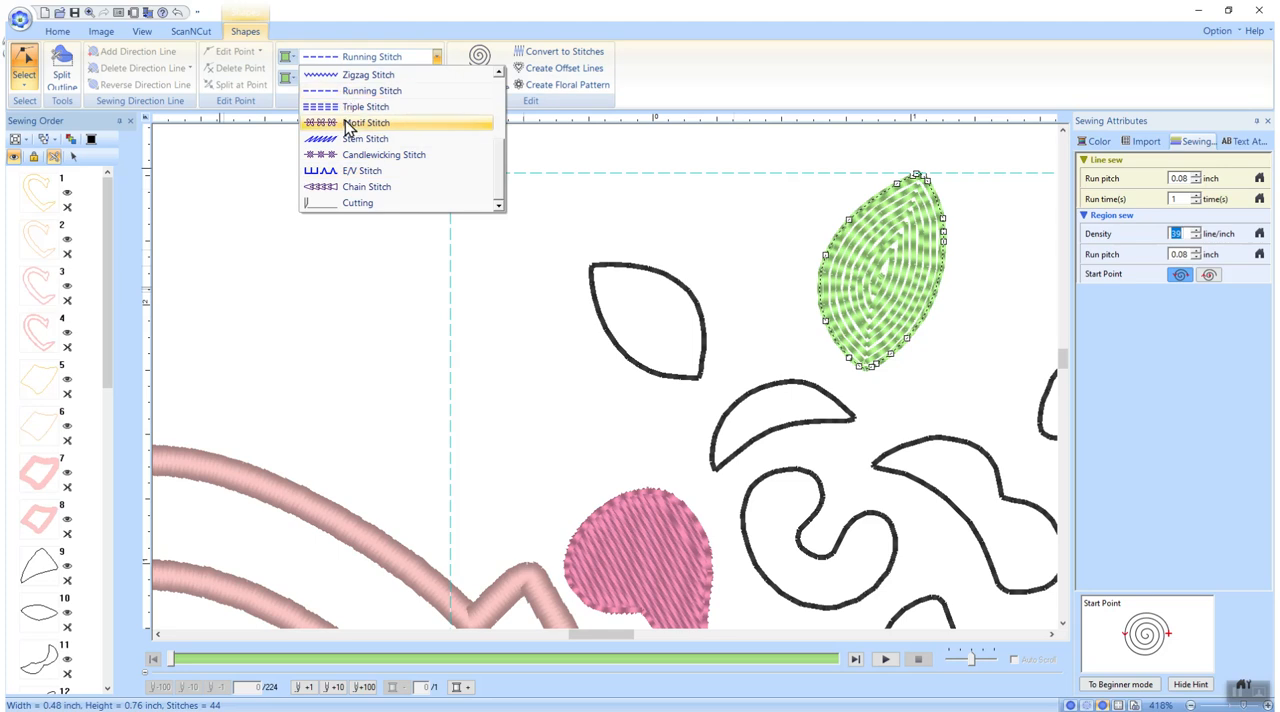
click(335, 106)
click(44, 13)
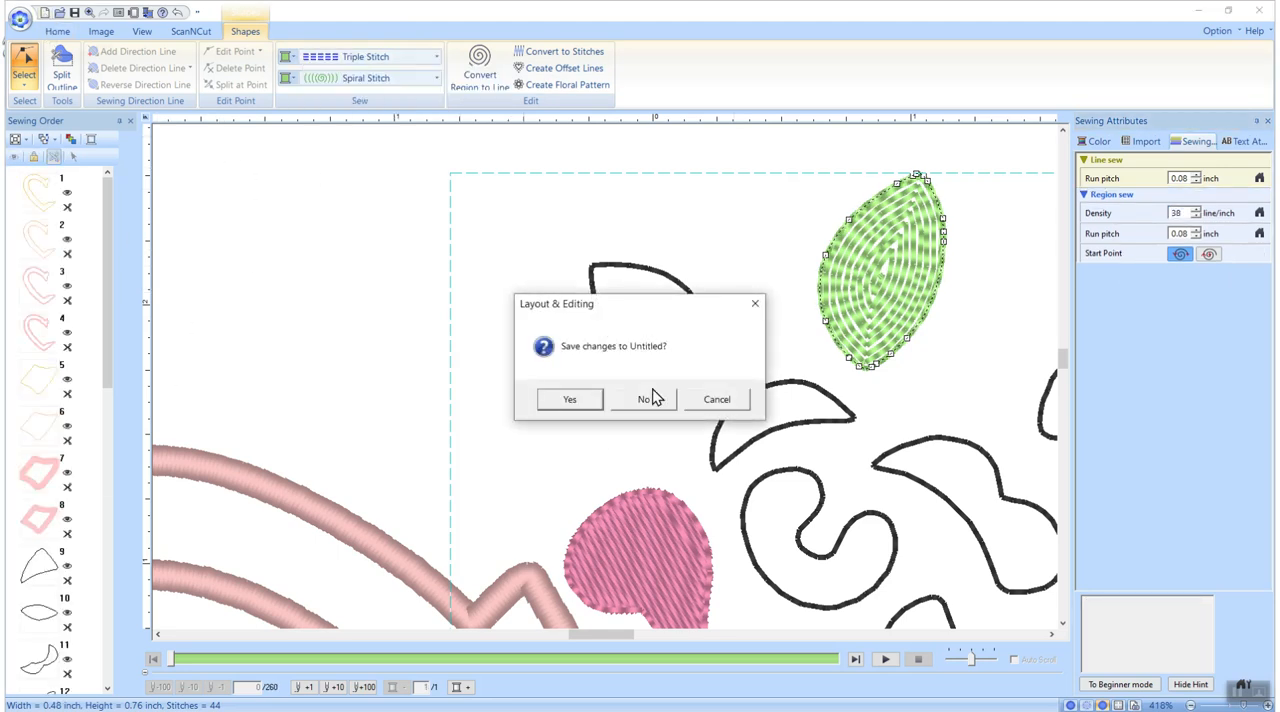
click(716, 399)
Select the first heart outline in the sewing order and show its thread colour settings
click(57, 31)
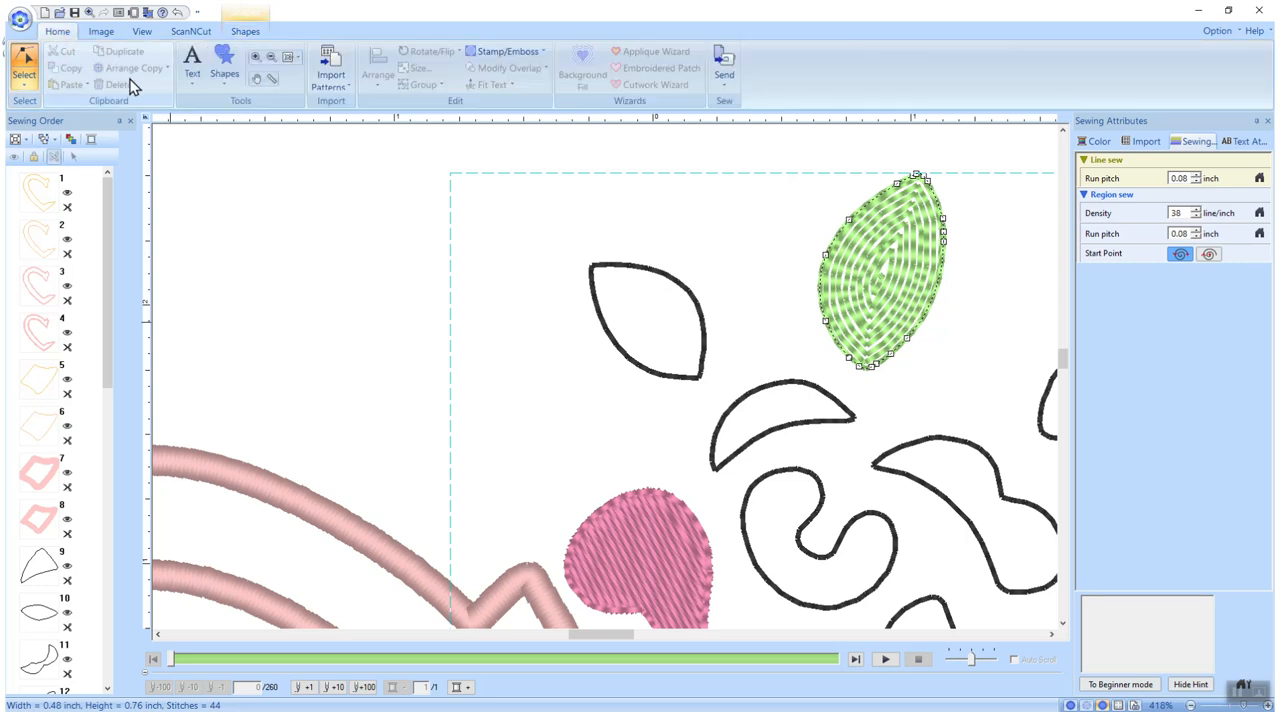
click(291, 59)
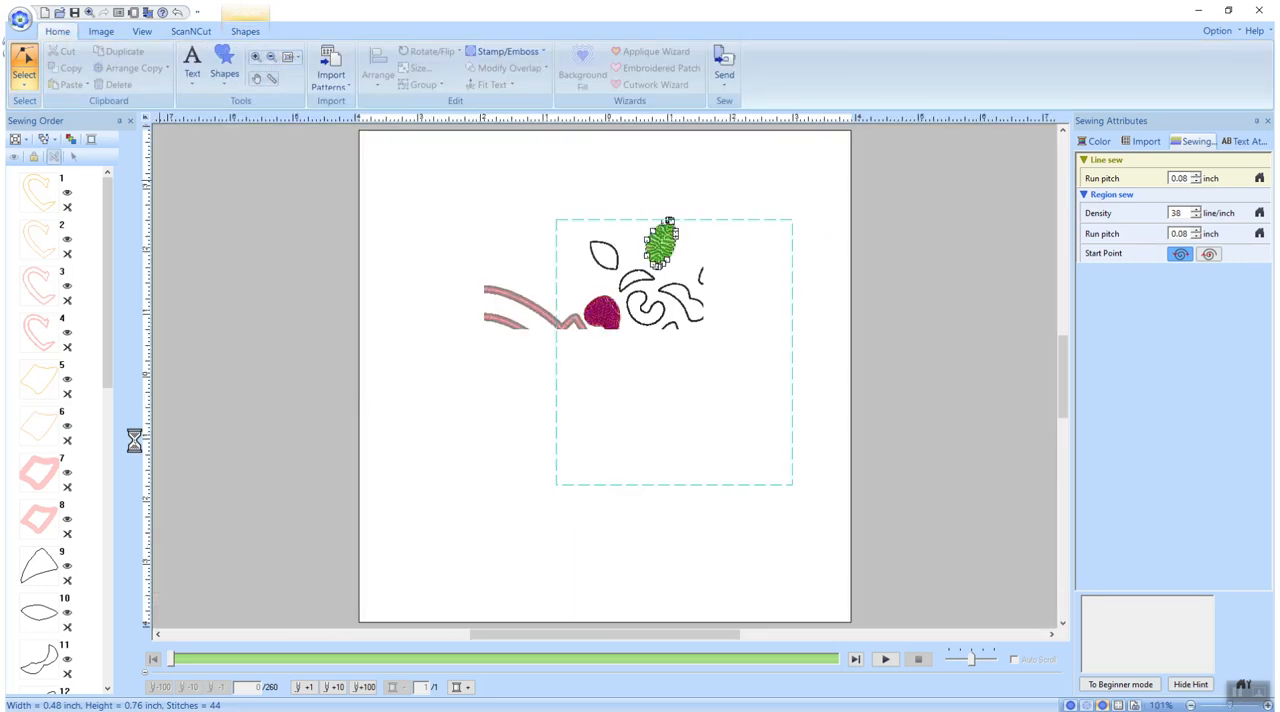
click(800, 261)
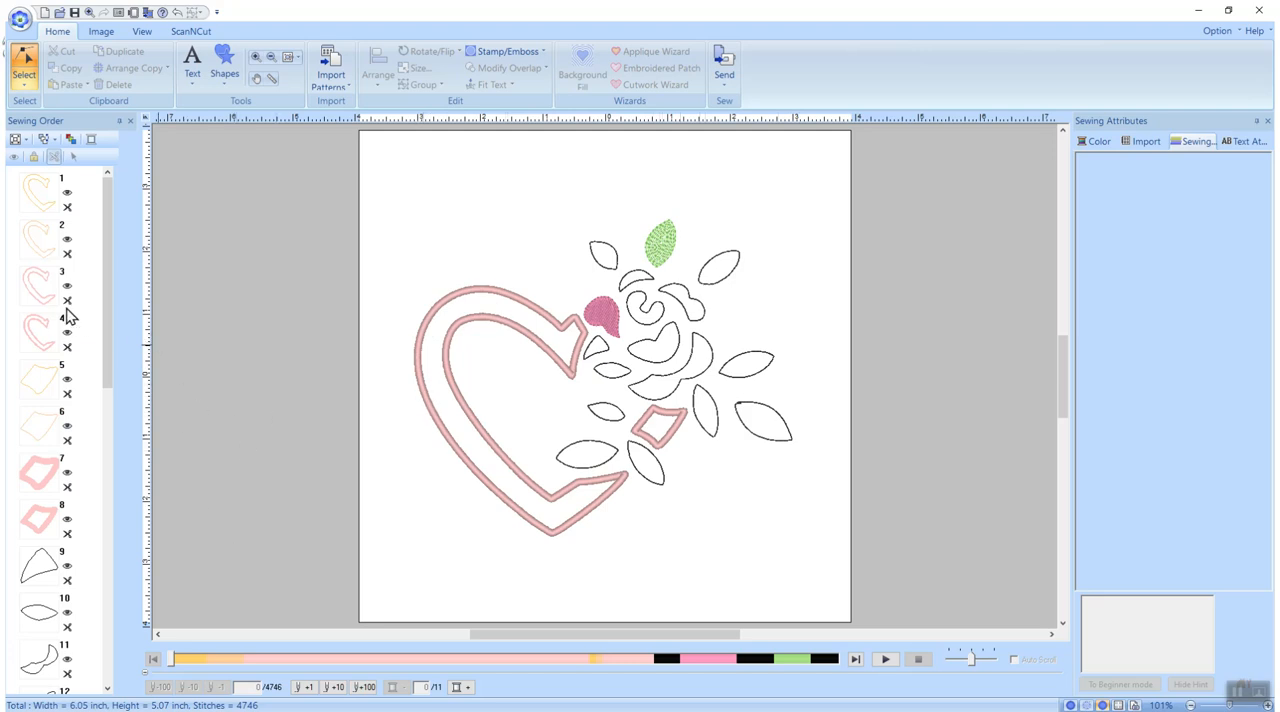
click(40, 200)
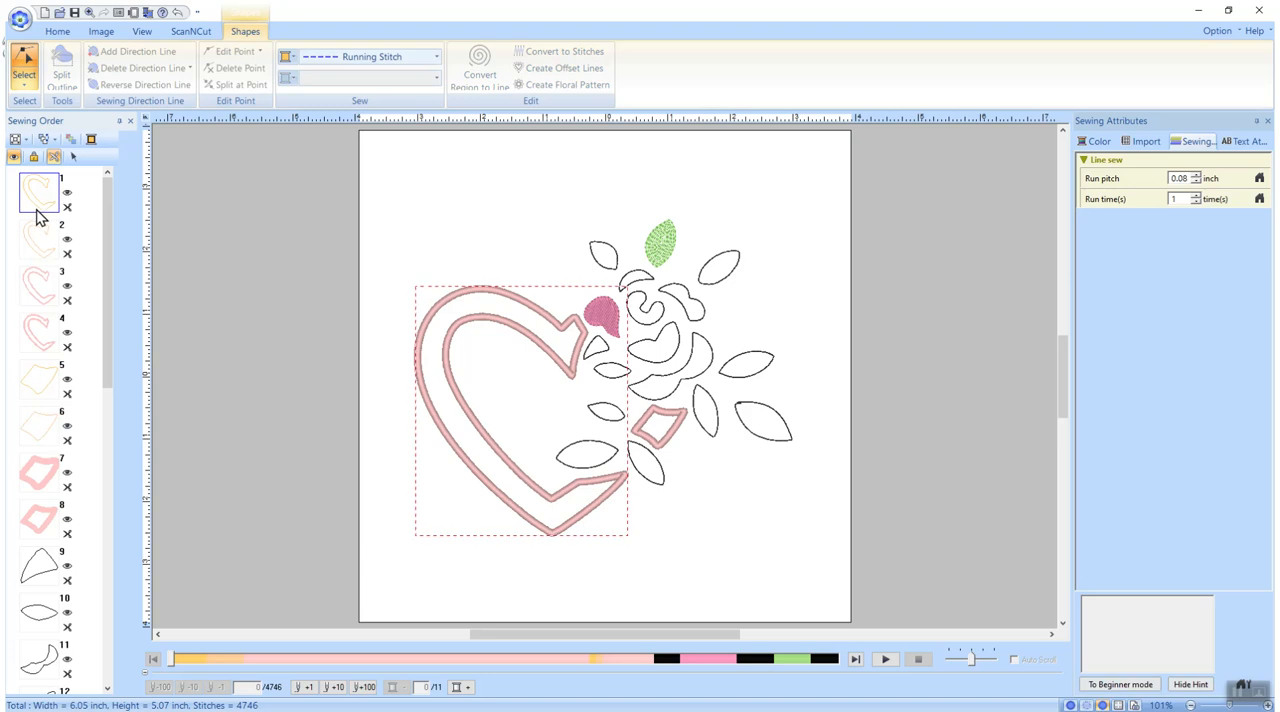
click(1088, 144)
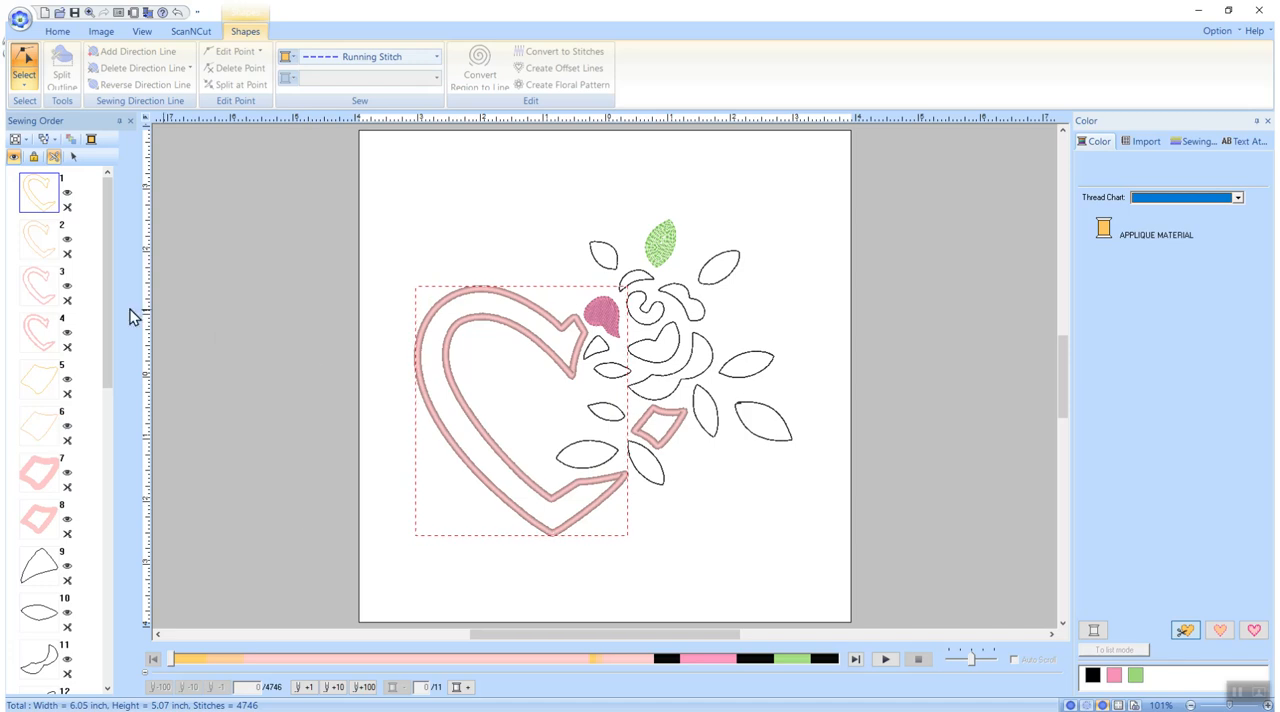
Reorder the sewing order so the diamond's applique material, position and applique outlines sit at positions 2, 4 and 6, following the heart's matching outlines
click(40, 240)
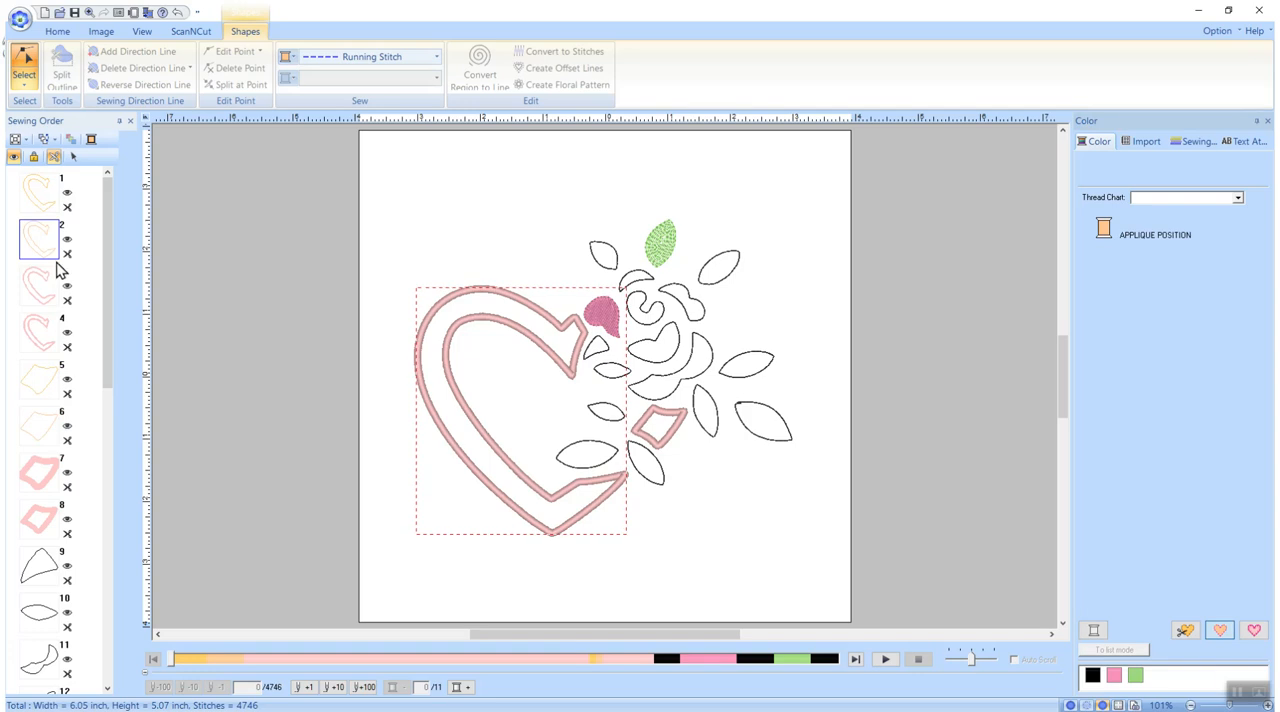
click(42, 188)
drag(43, 383, 63, 243)
drag(55, 443, 43, 318)
drag(40, 484, 30, 428)
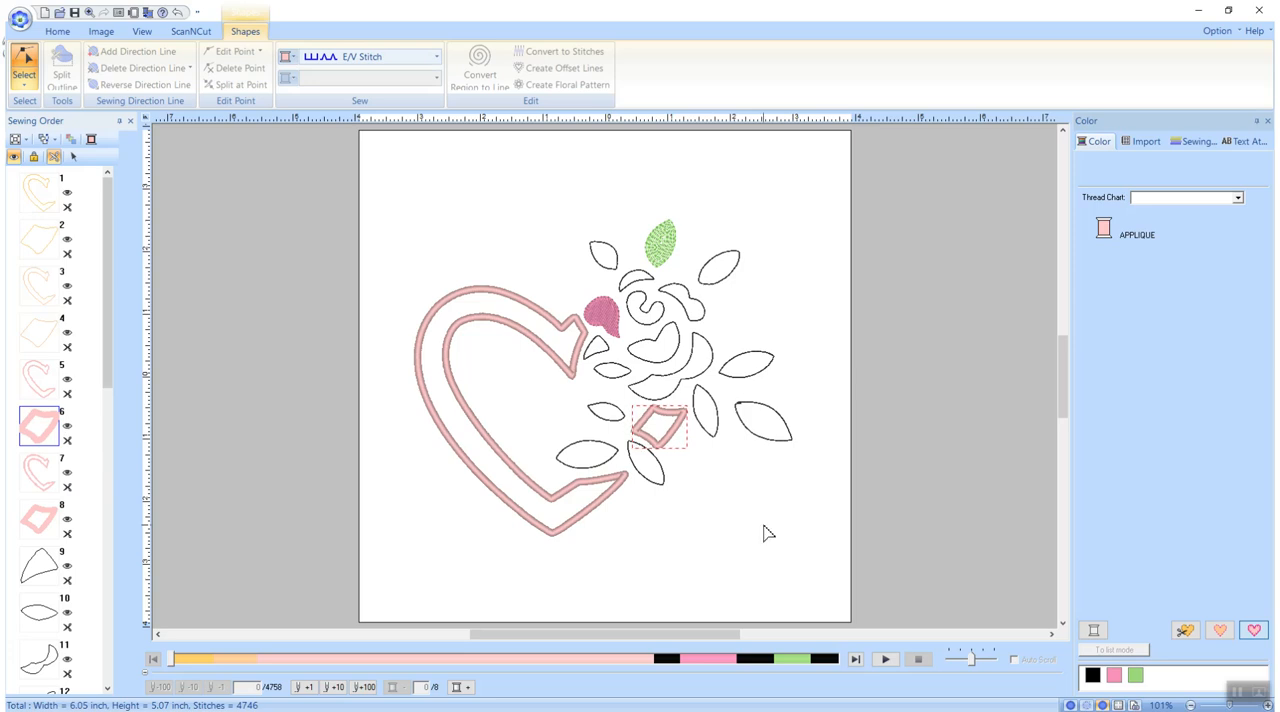
click(448, 220)
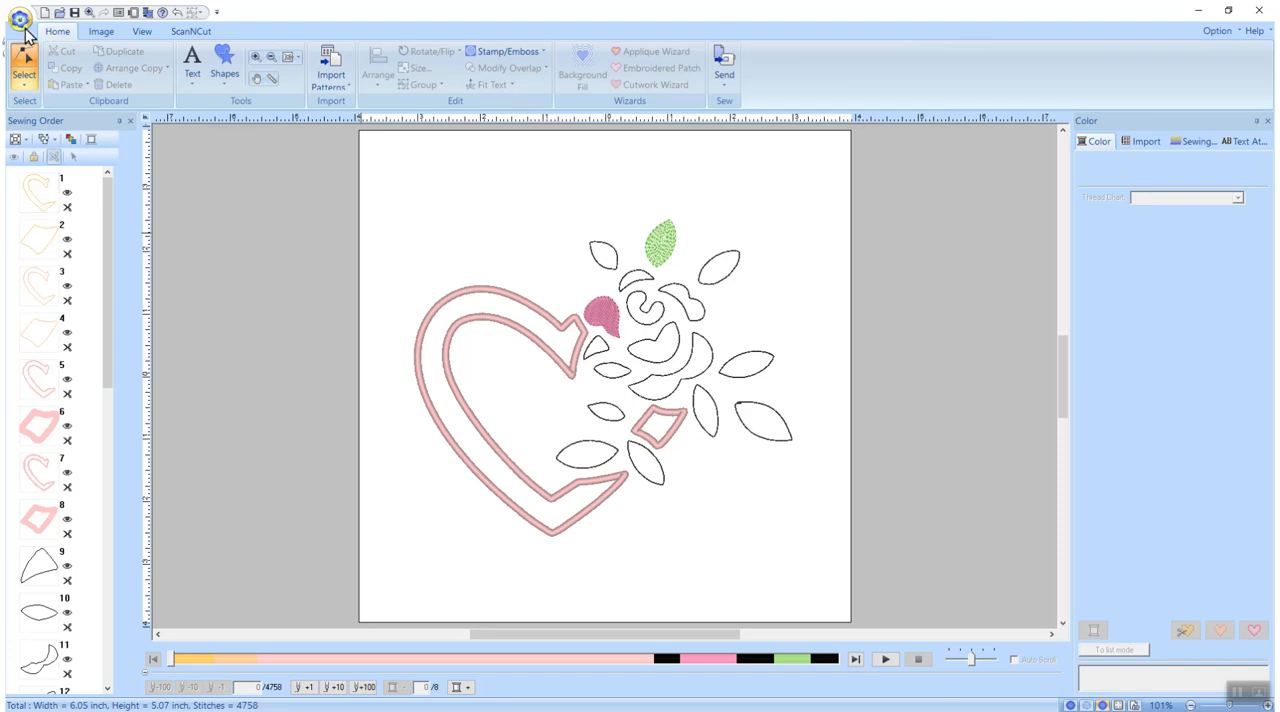
Try to save the design under a new name as a Layout & Editing Ver.11.0 PES file on the Desktop
click(21, 17)
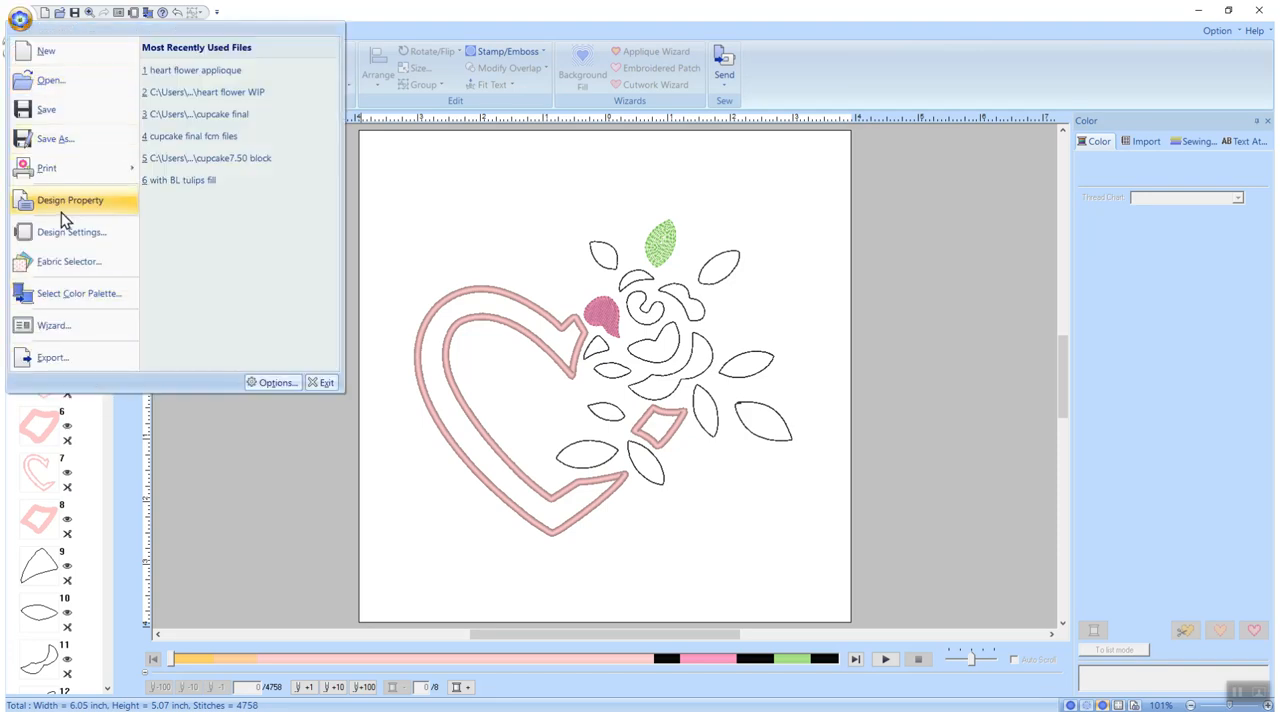
click(61, 142)
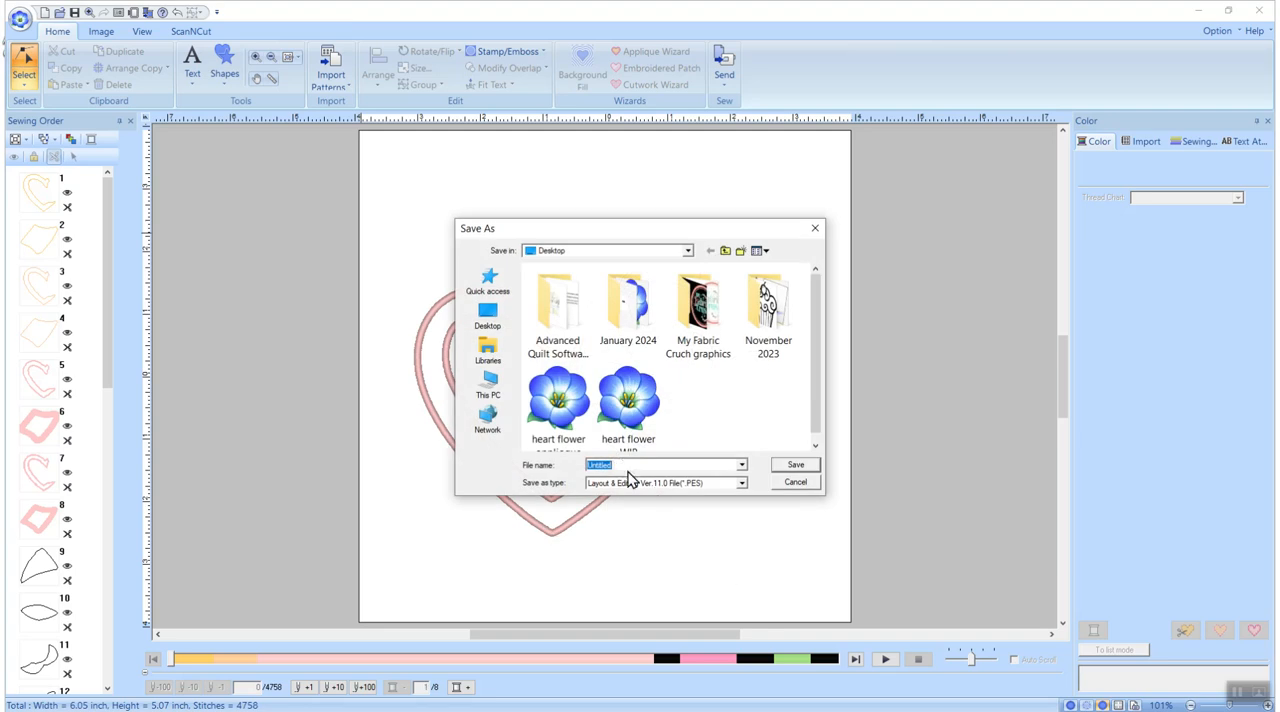
click(621, 464)
click(797, 467)
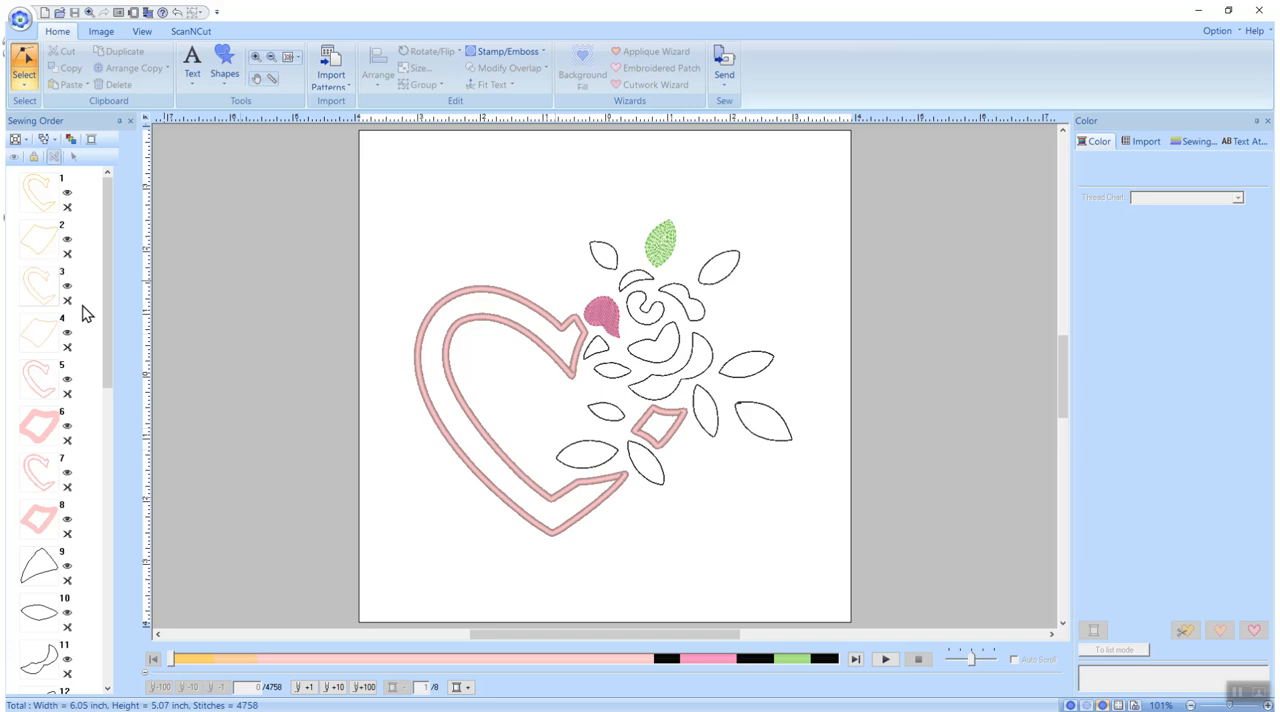
Delete every object from the third in the sewing order onward, keeping only the heart and diamond applique material outlines
drag(82, 270, 60, 695)
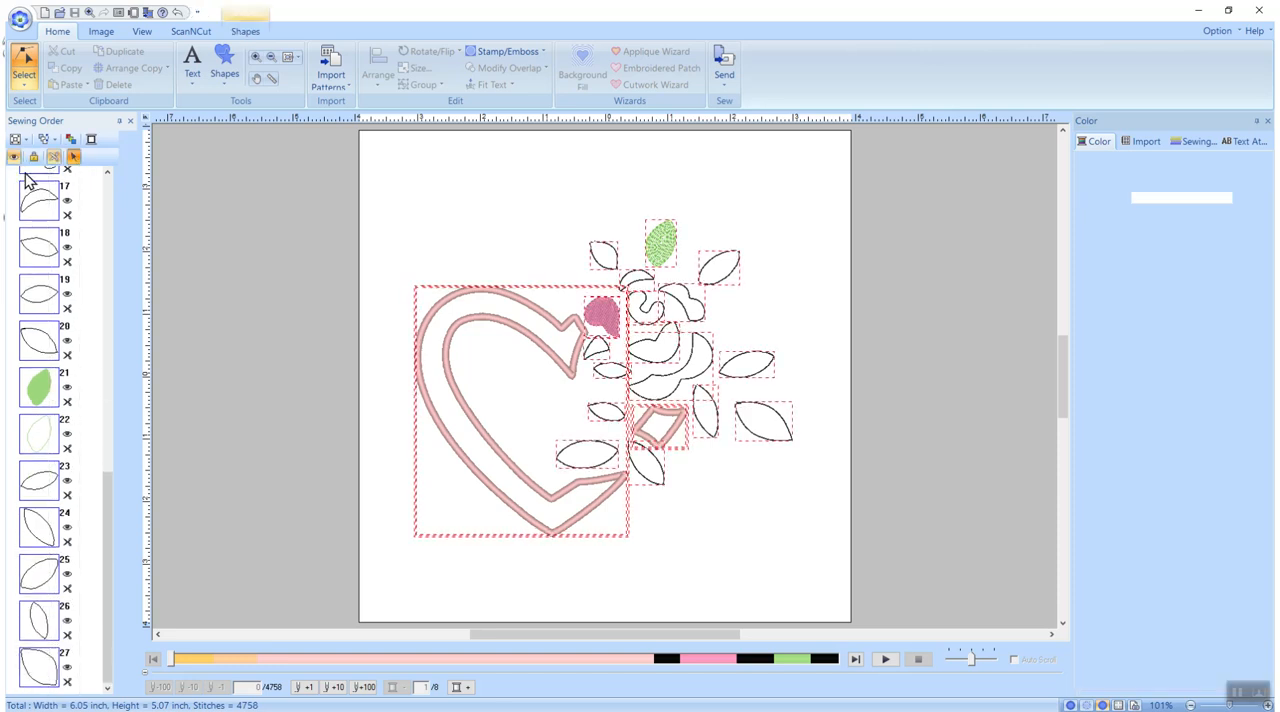
key(Delete)
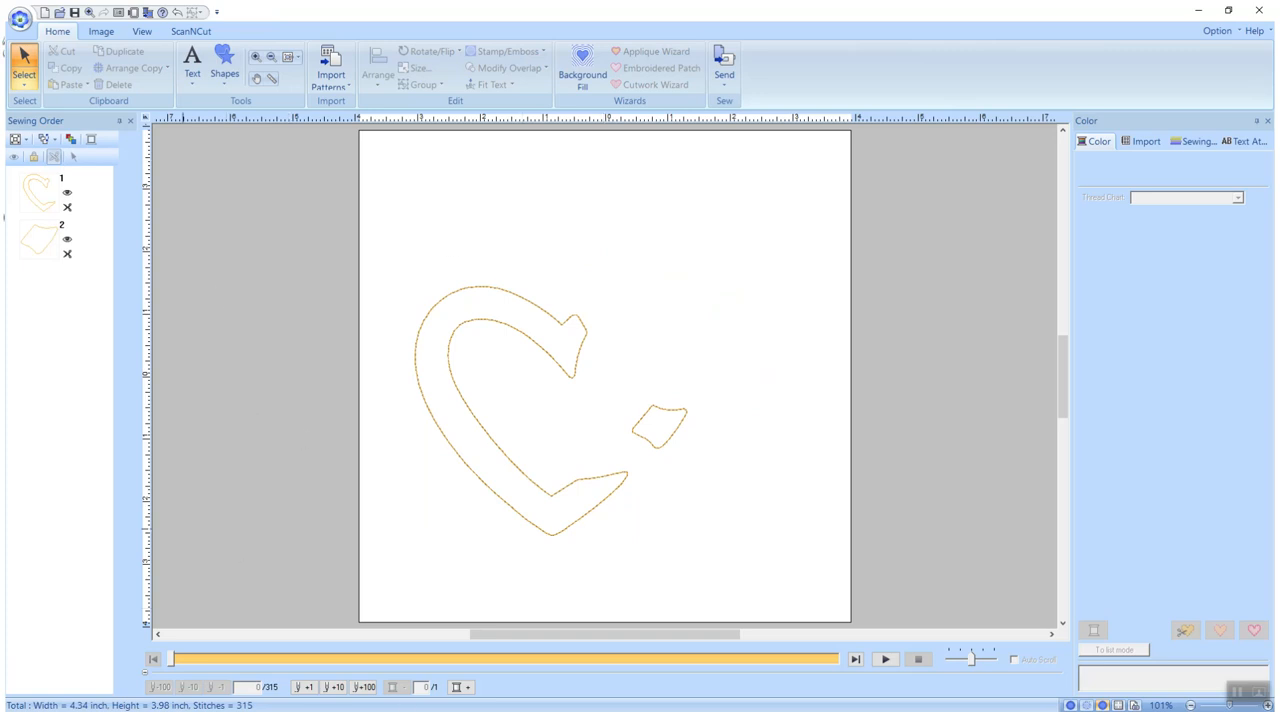
Start an FCM export of the two outlines for ScanNCut and set the offset spacing to 0.00 inch
click(190, 33)
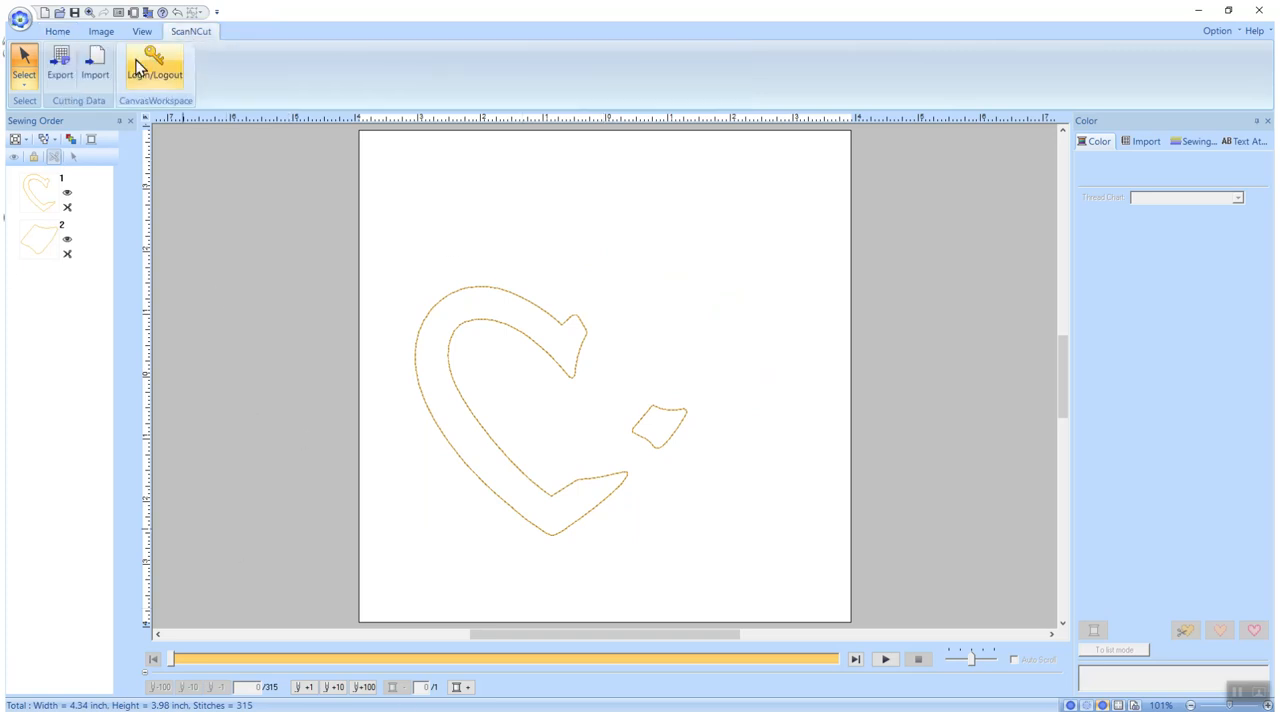
click(62, 66)
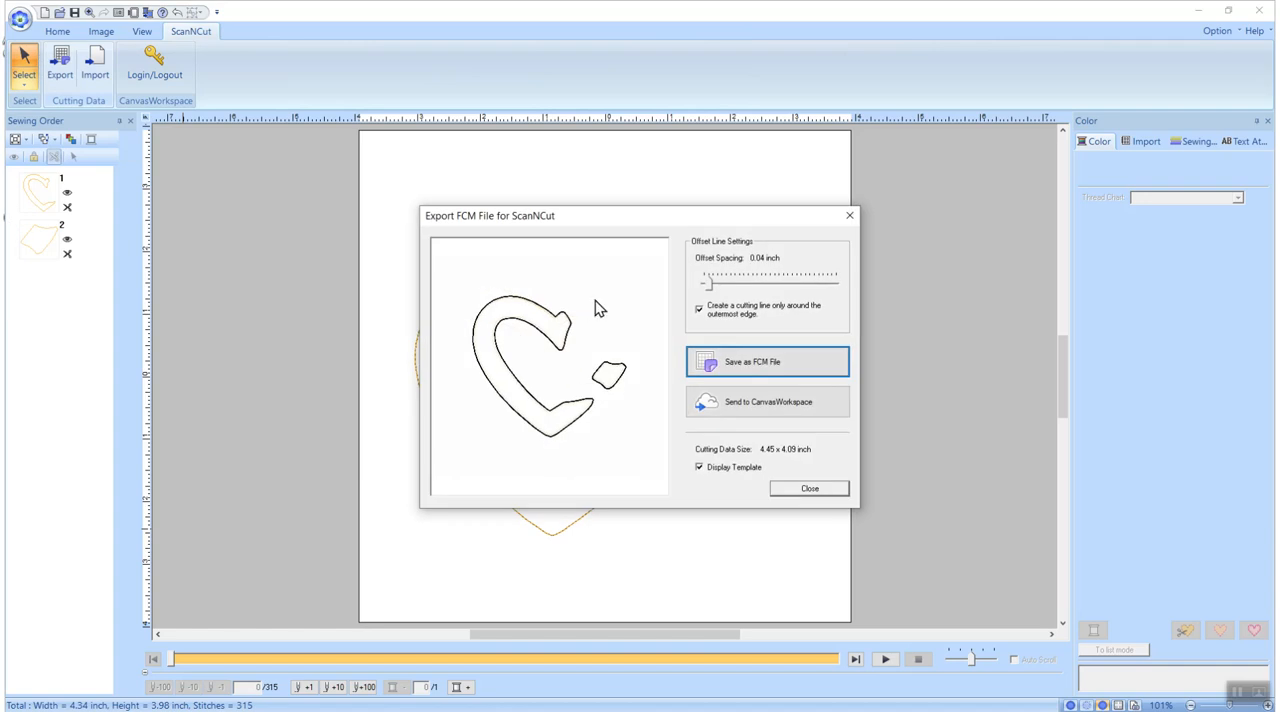
drag(709, 290, 694, 287)
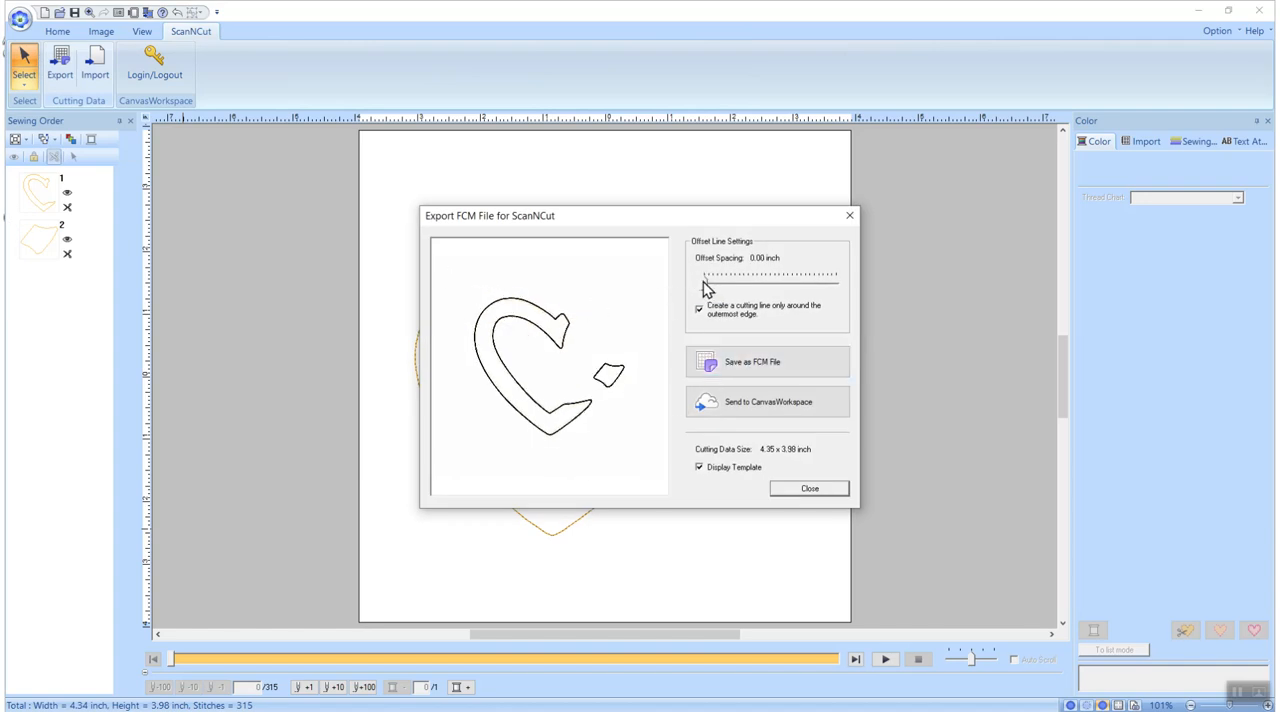
drag(708, 290, 702, 288)
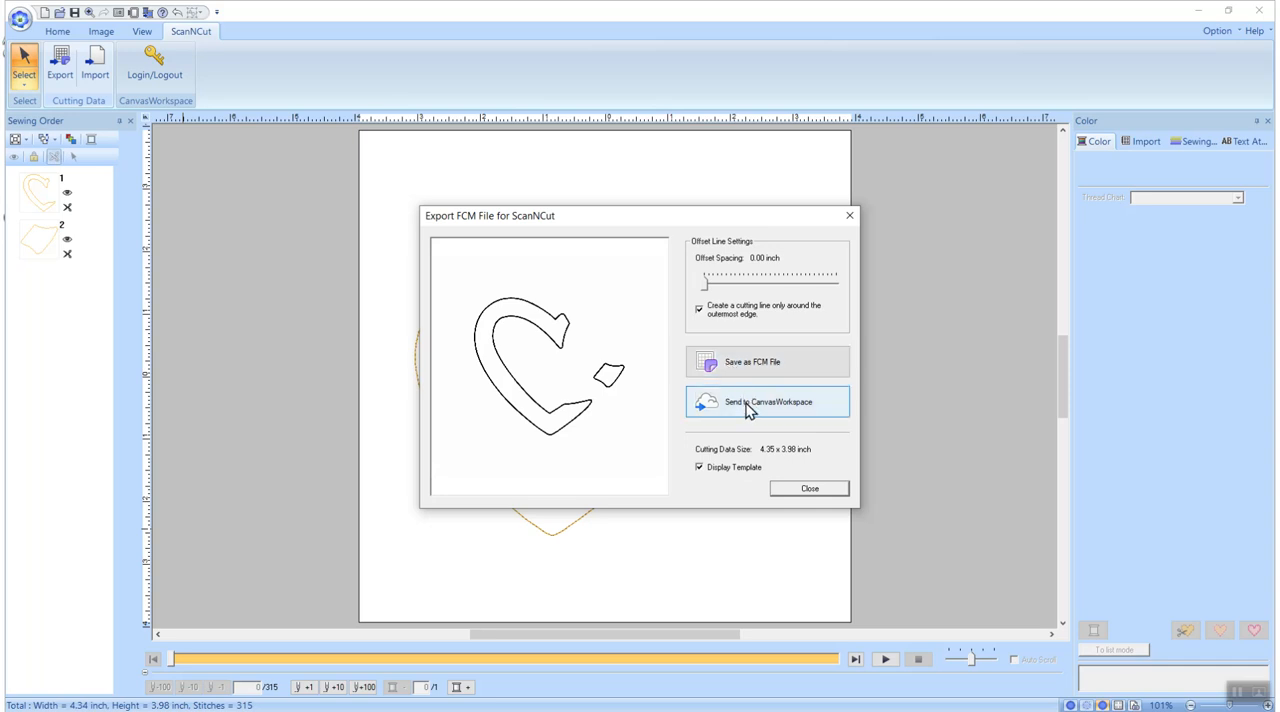
Send the cutting data to CanvasWorkspace and also to the ScanNCut machine, and close the export dialog
click(745, 403)
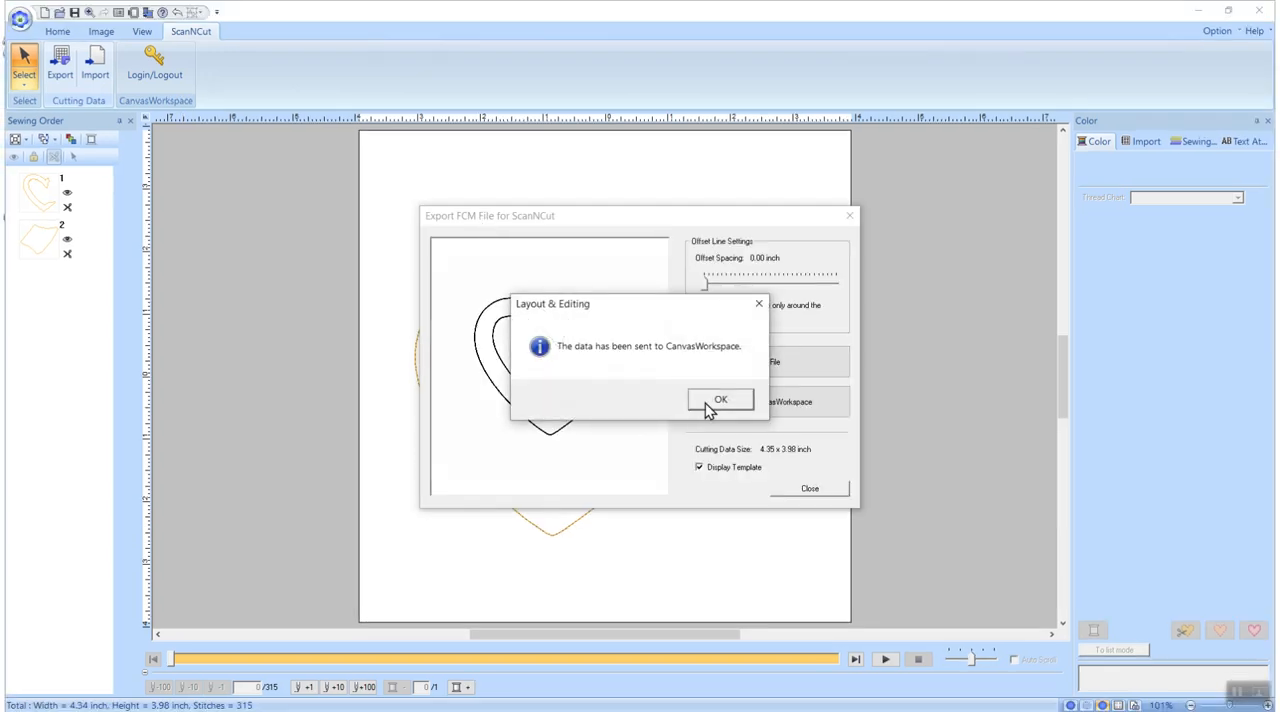
click(720, 402)
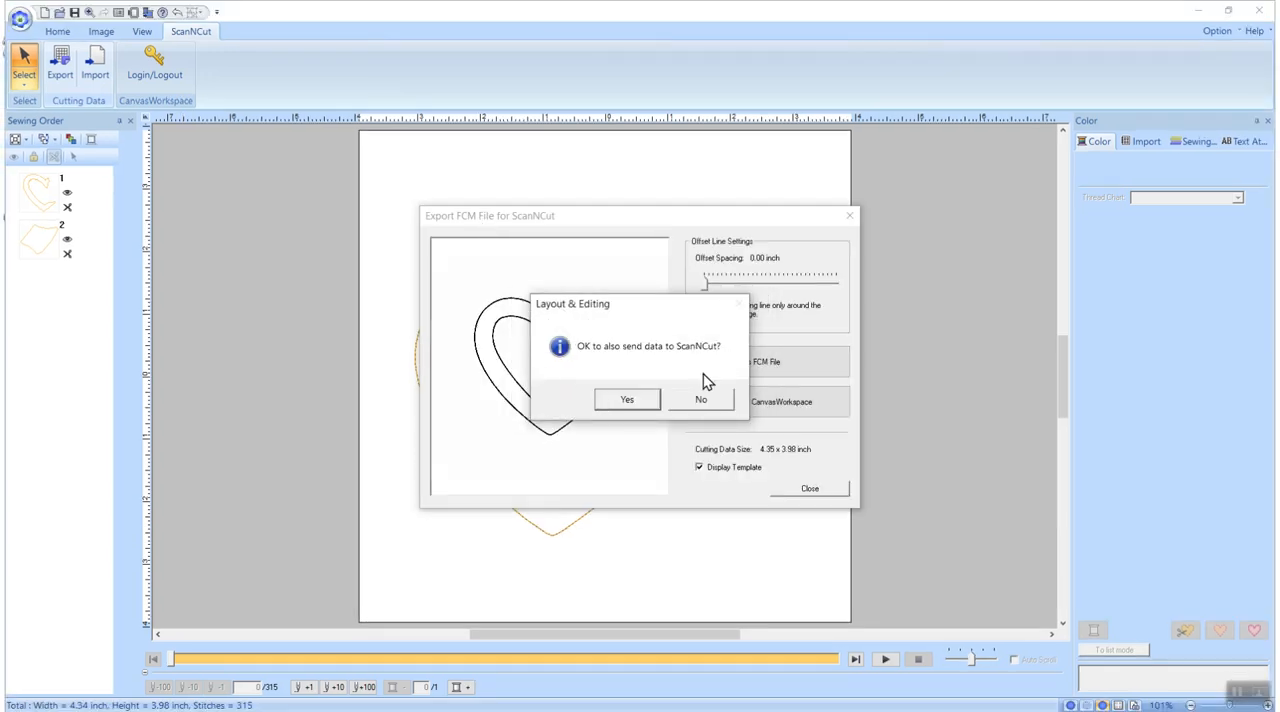
click(627, 400)
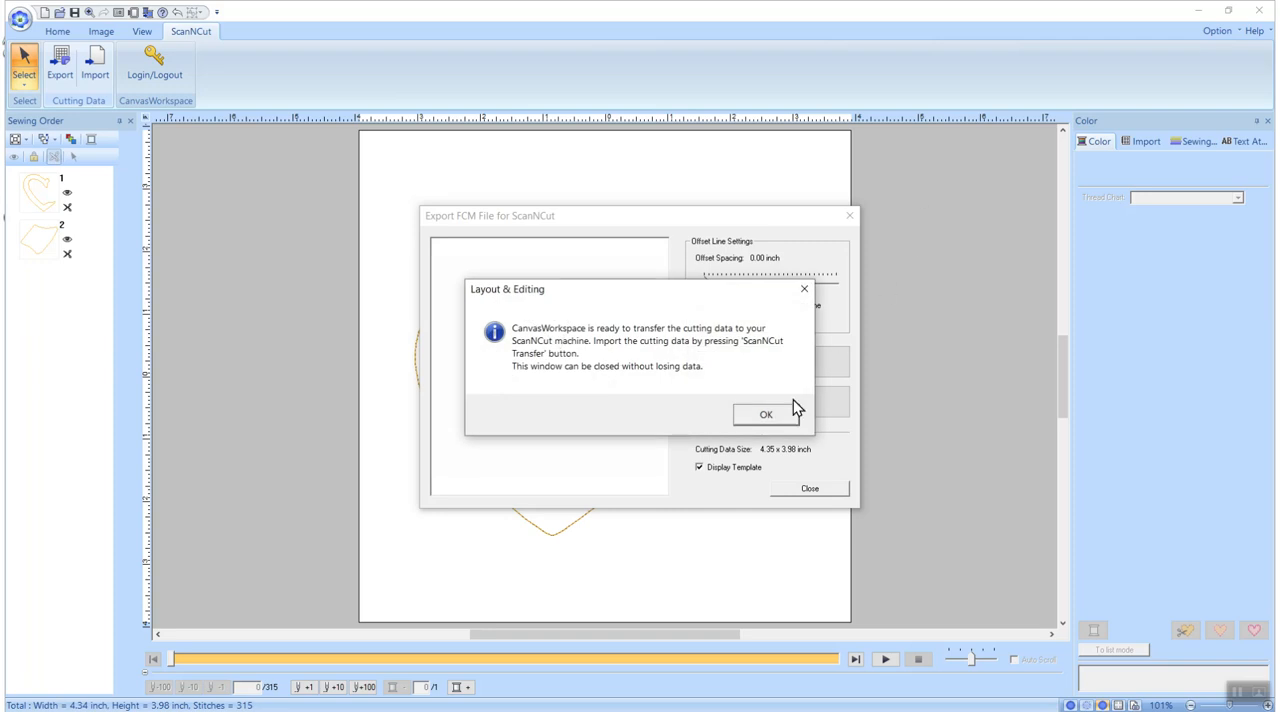
click(766, 416)
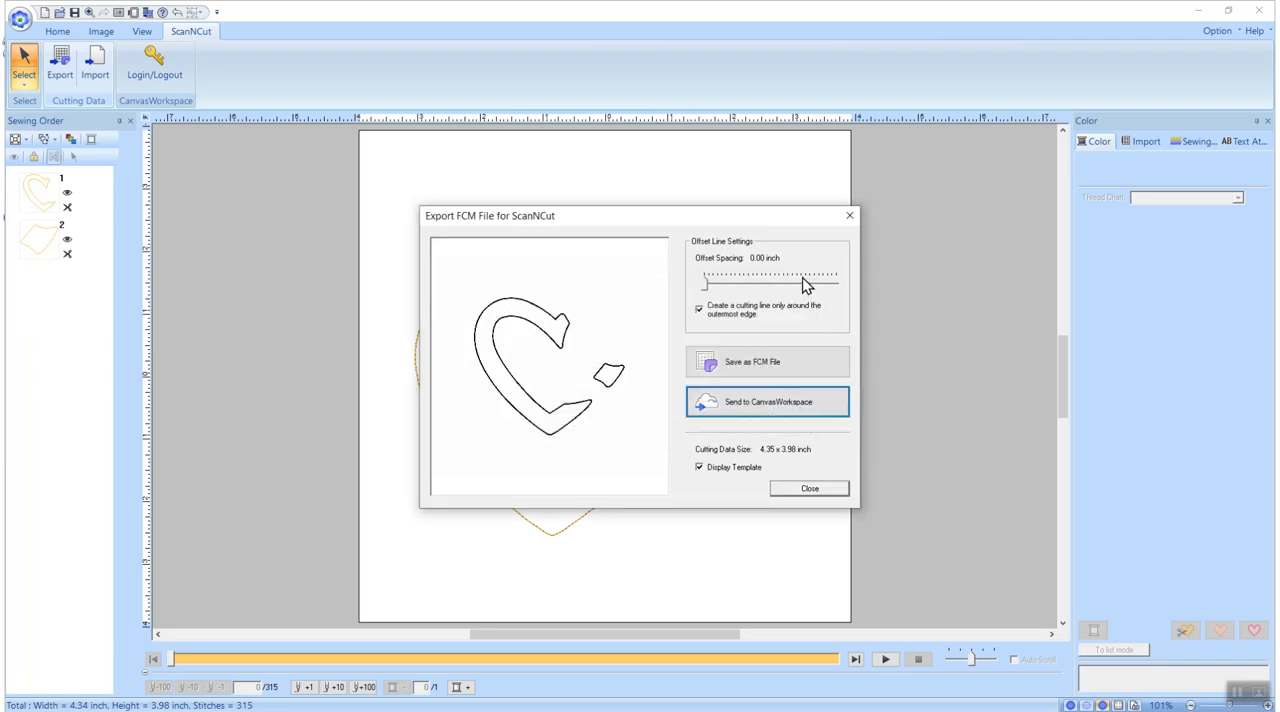
click(810, 489)
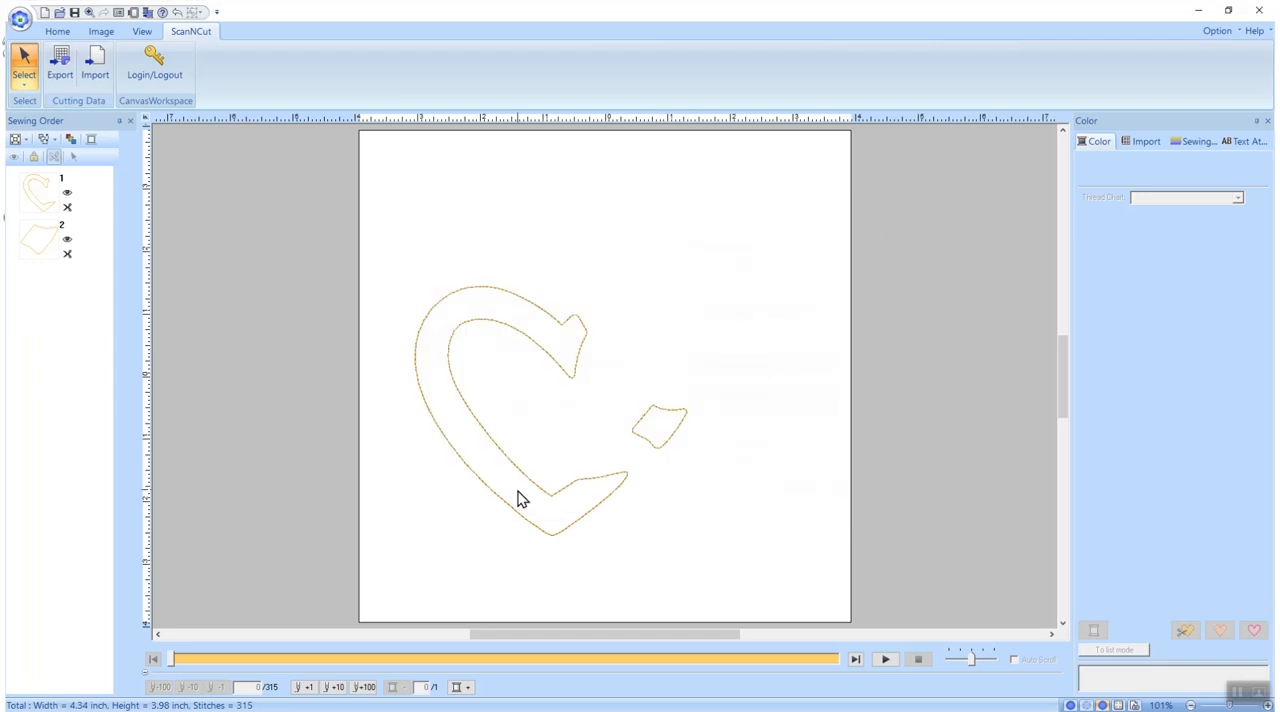
Start a new blank design and import heart flower applique.pes from the Desktop folder
click(44, 13)
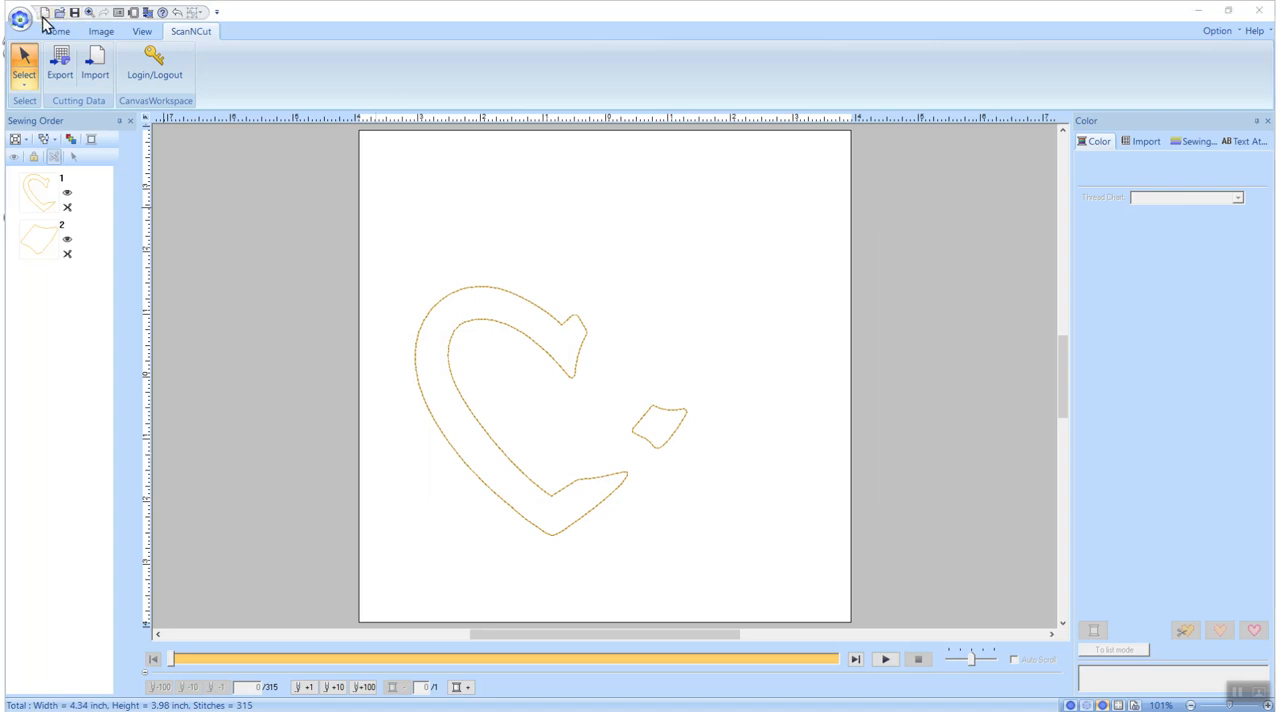
click(672, 398)
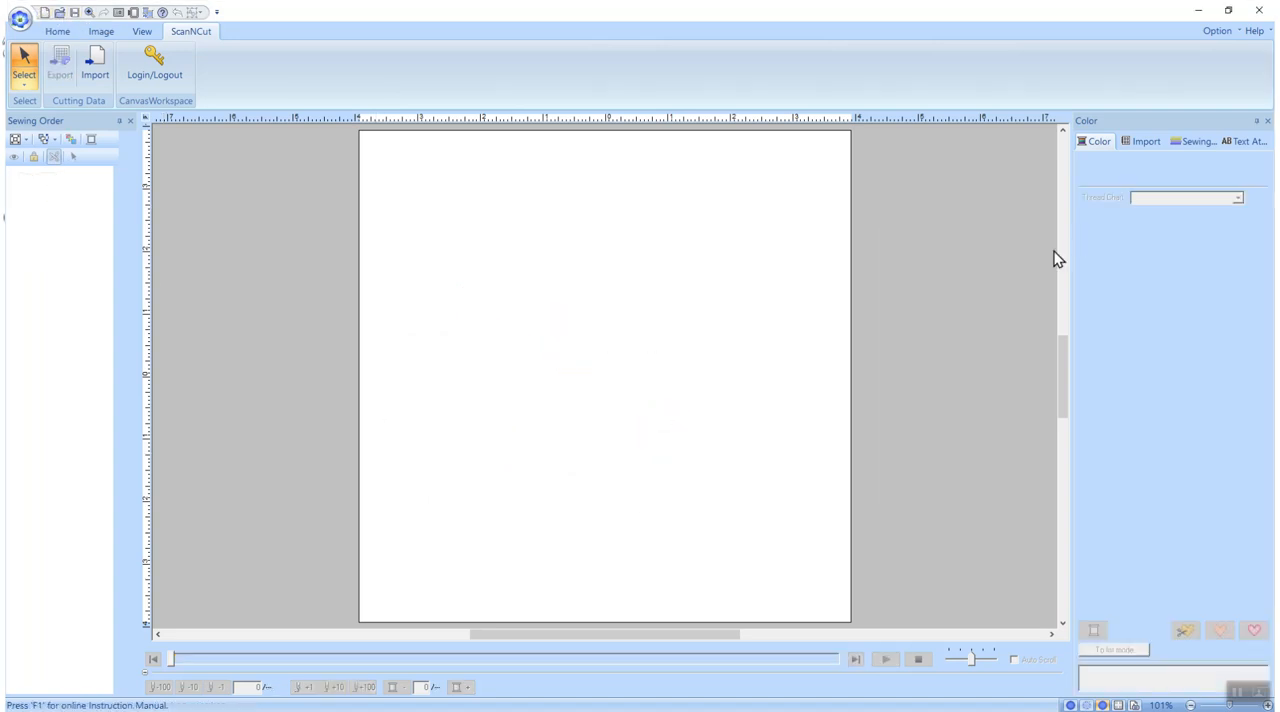
click(57, 33)
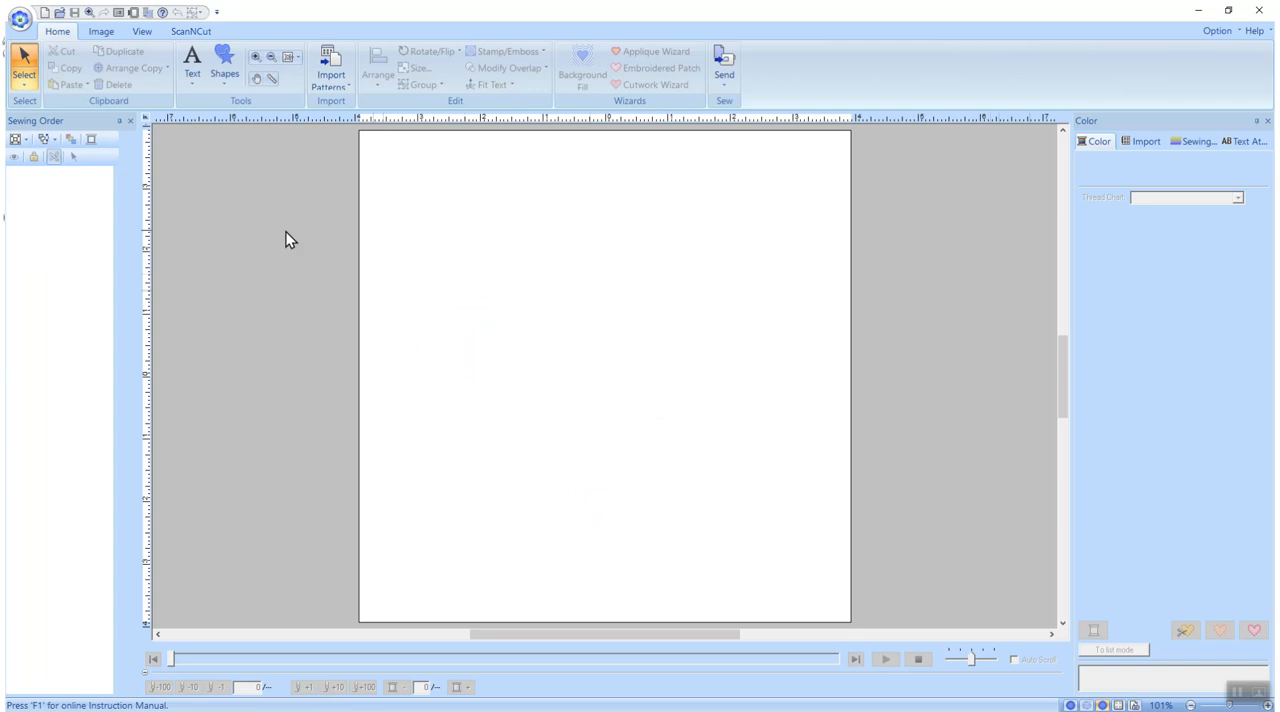
click(330, 72)
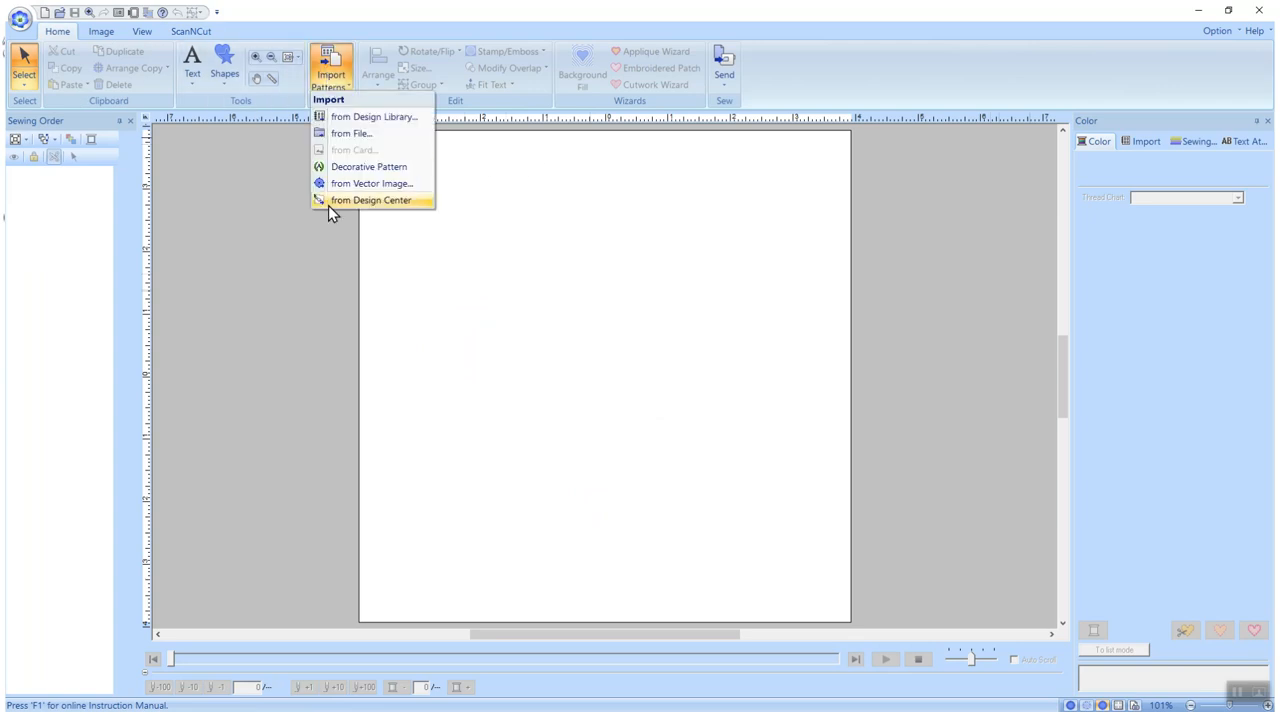
click(359, 134)
click(1112, 252)
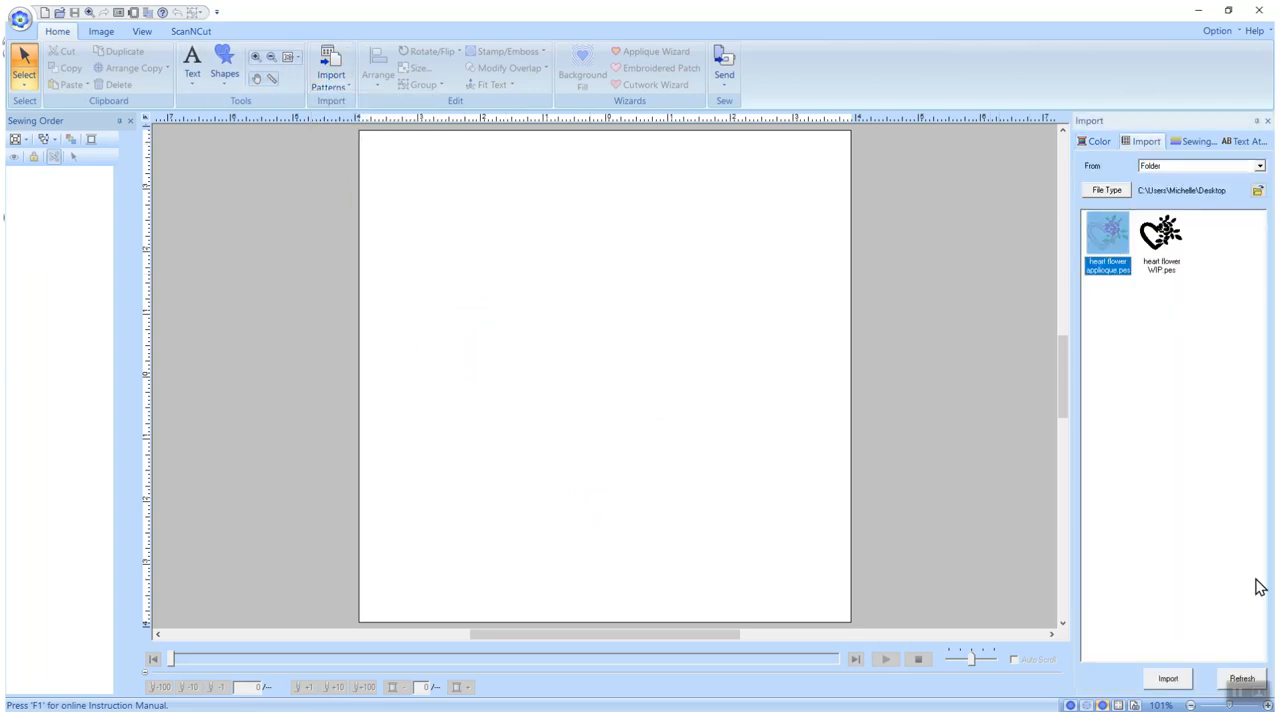
click(1172, 684)
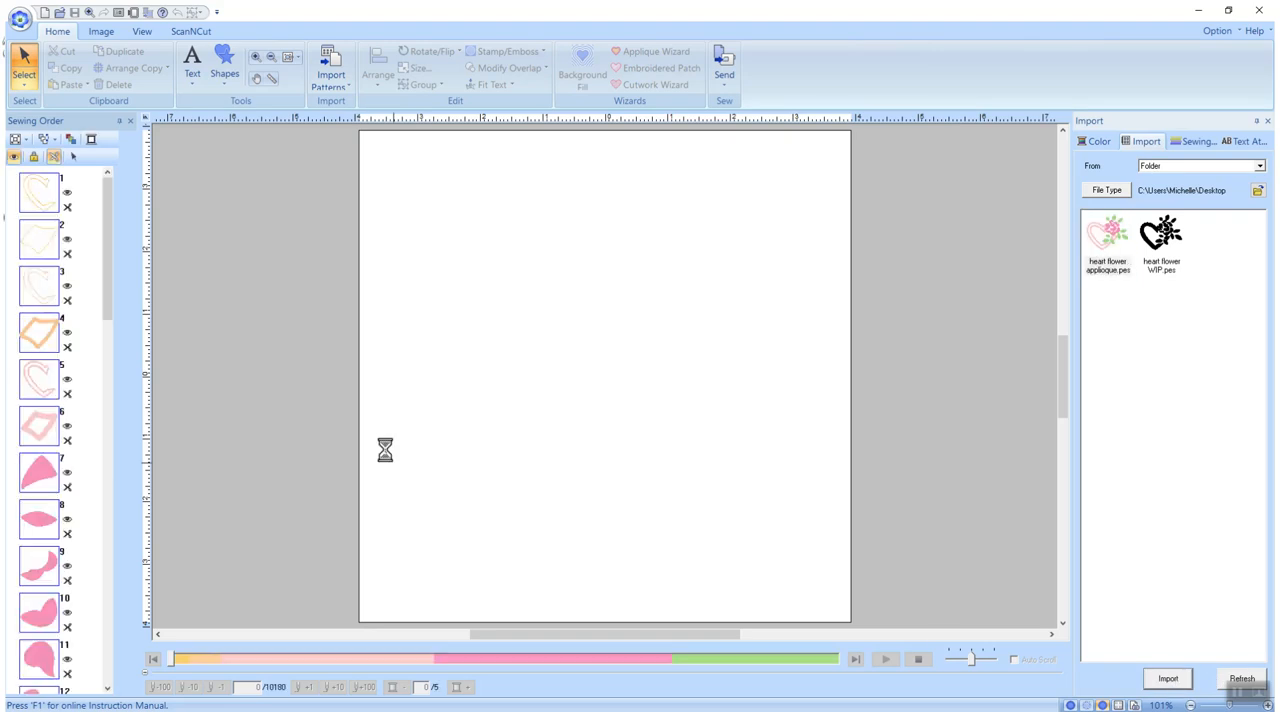